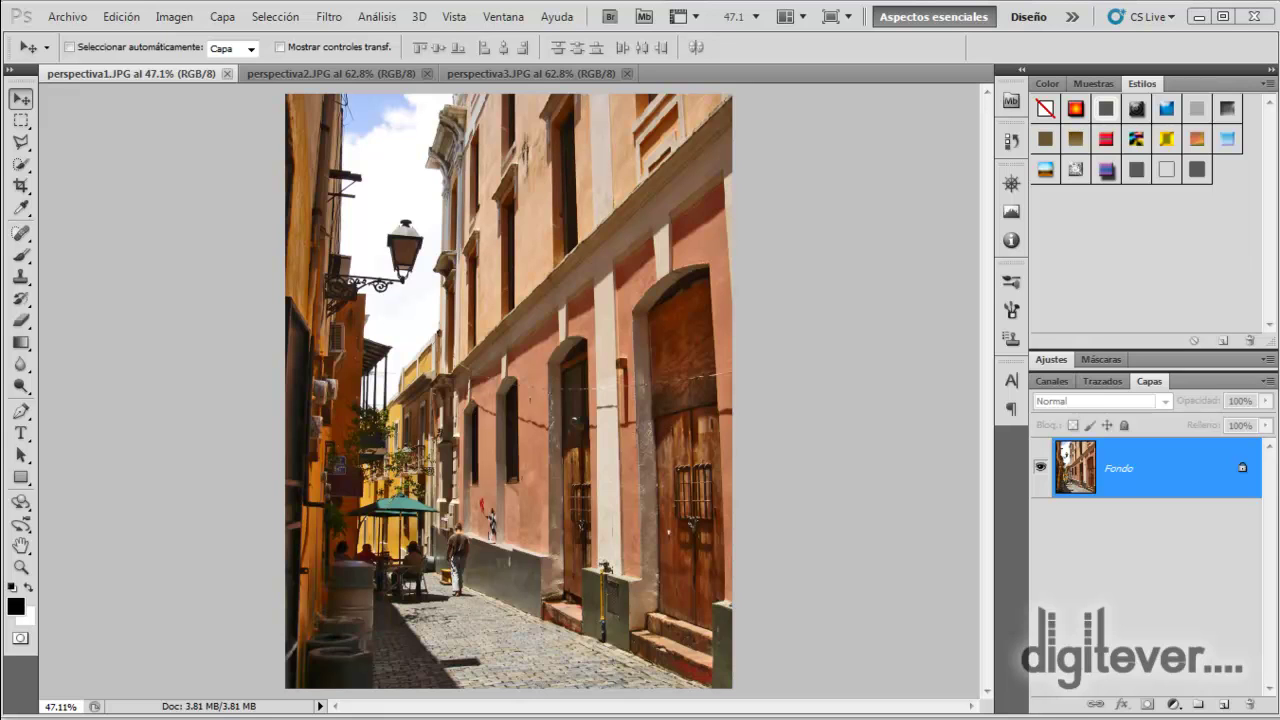
Step: Examine the converging building lines in the perspectiva1, perspectiva2 and perspectiva3 photos
{"action": "left_click", "coordinate": [289, 73]}
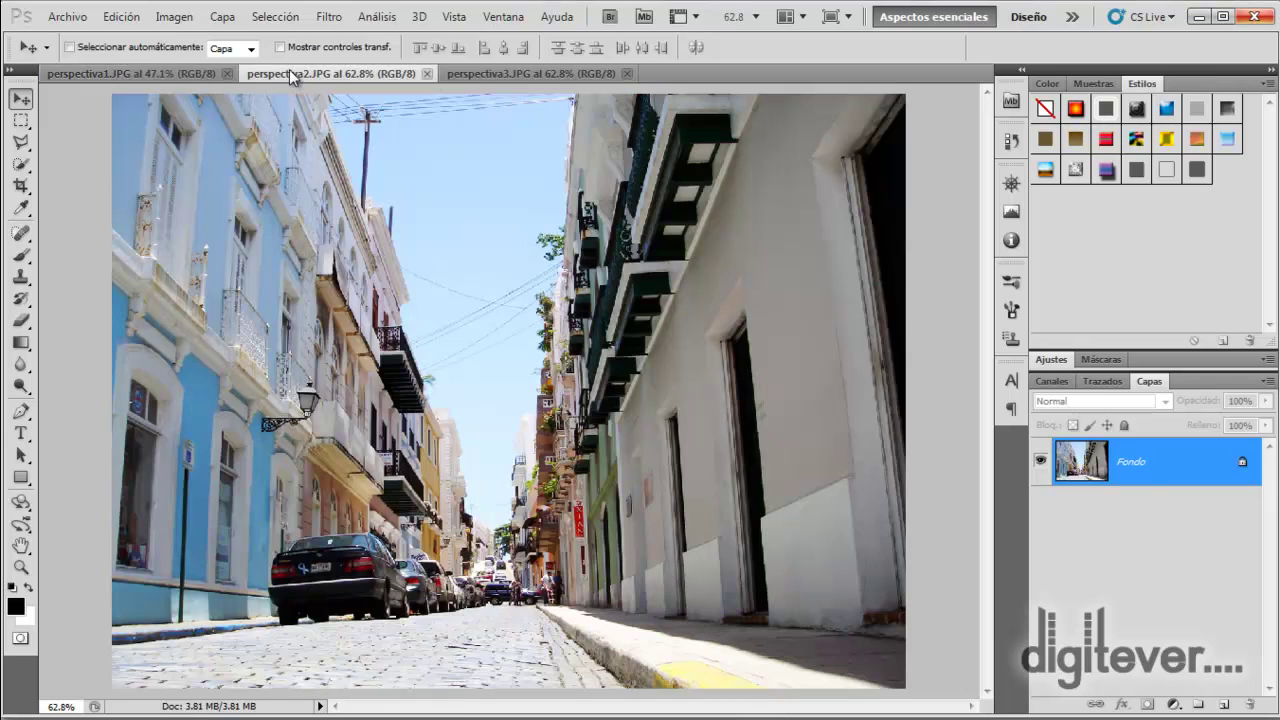
{"action": "left_click", "coordinate": [501, 74]}
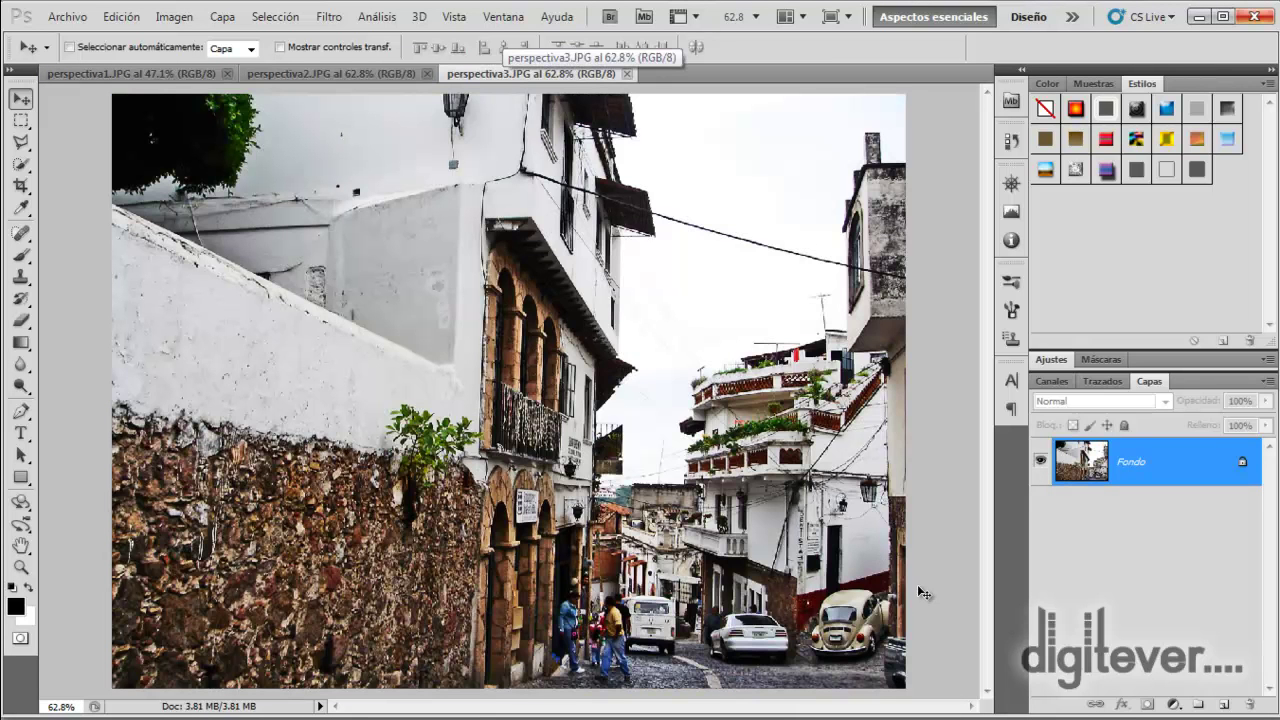
{"action": "left_click", "coordinate": [163, 76]}
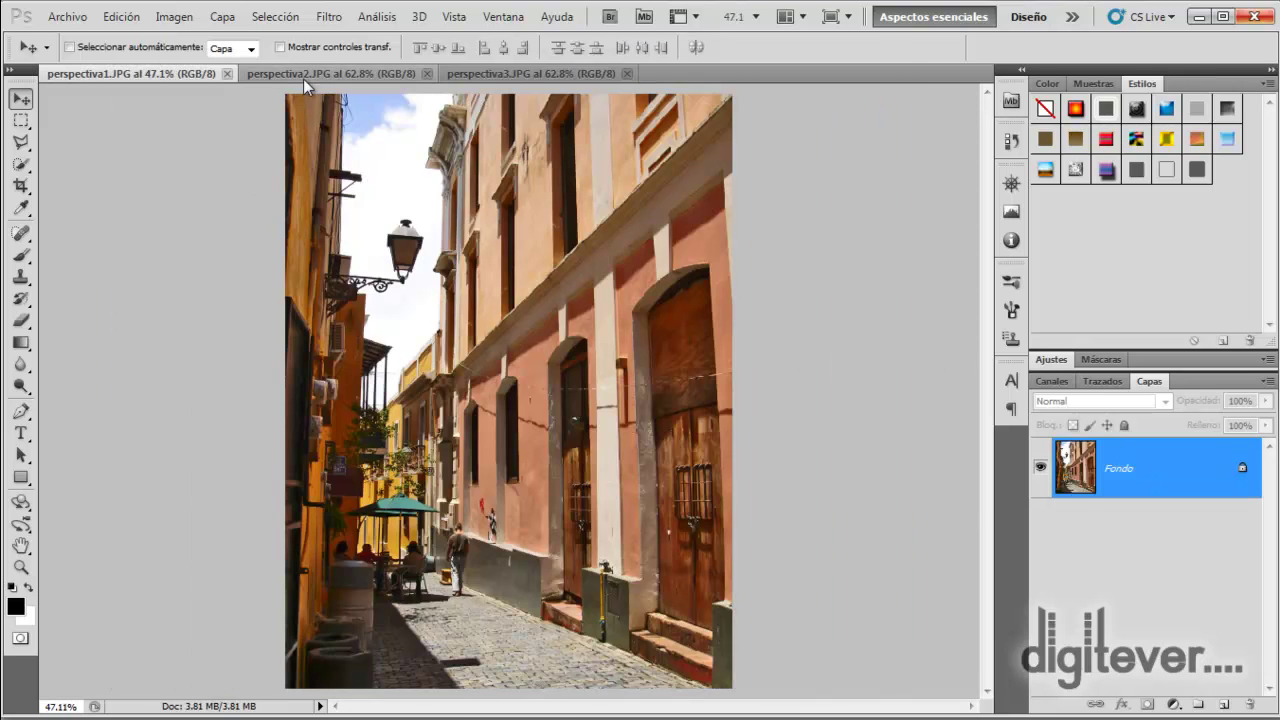
{"action": "left_click", "coordinate": [305, 79]}
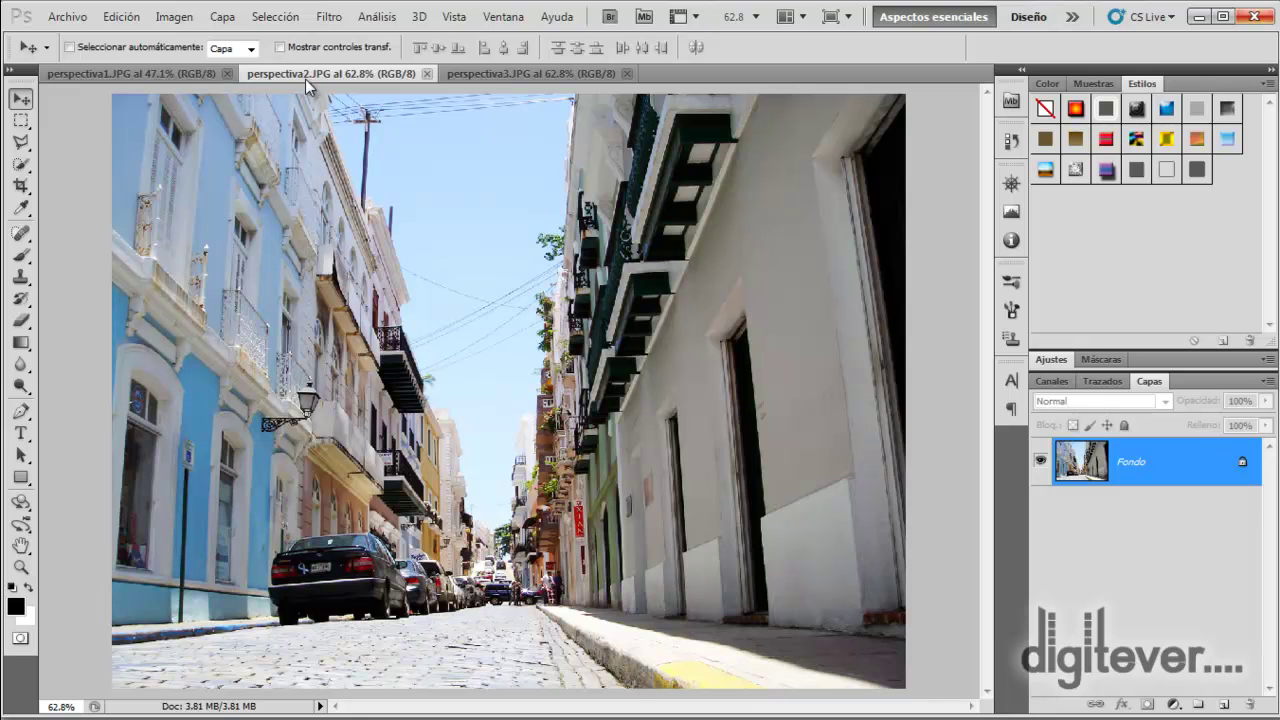
{"action": "left_click", "coordinate": [498, 71]}
{"action": "left_click", "coordinate": [167, 75]}
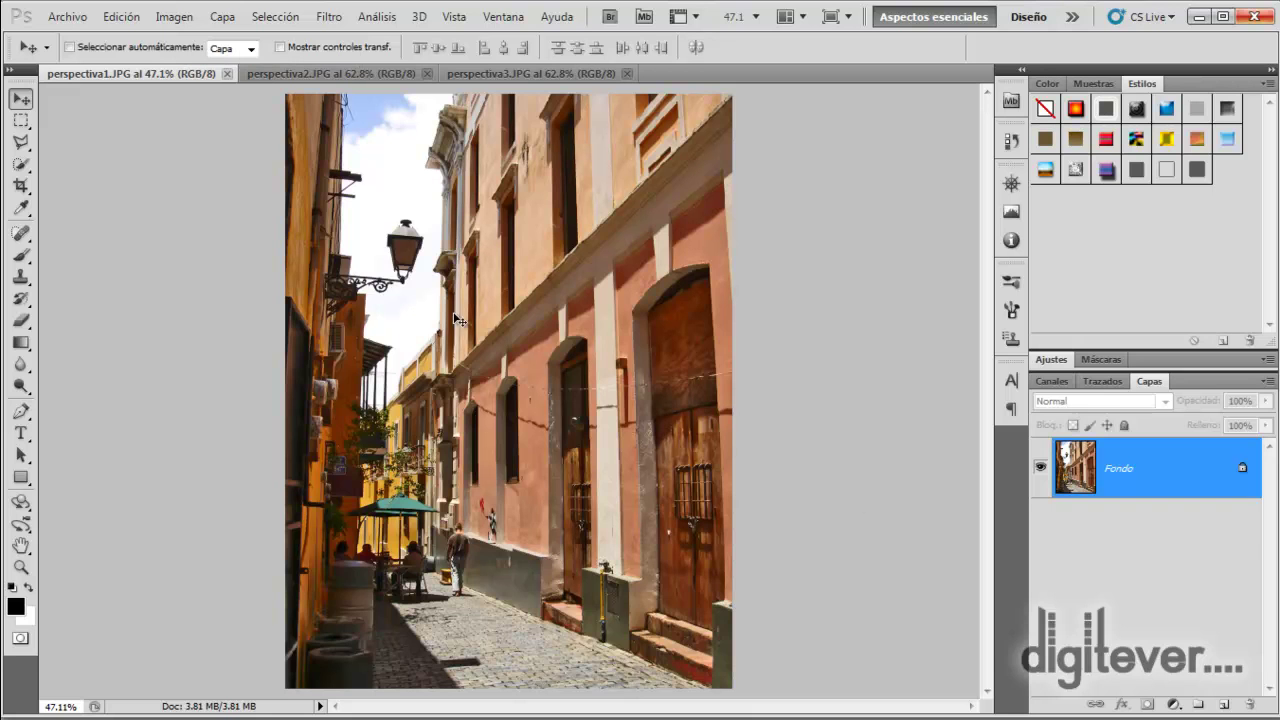
Step: Free-transform the whole perspectiva1 image by pulling both upper corners outward to about 118% width, apply it and deselect
{"action": "left_click", "coordinate": [275, 16]}
{"action": "left_click", "coordinate": [278, 31]}
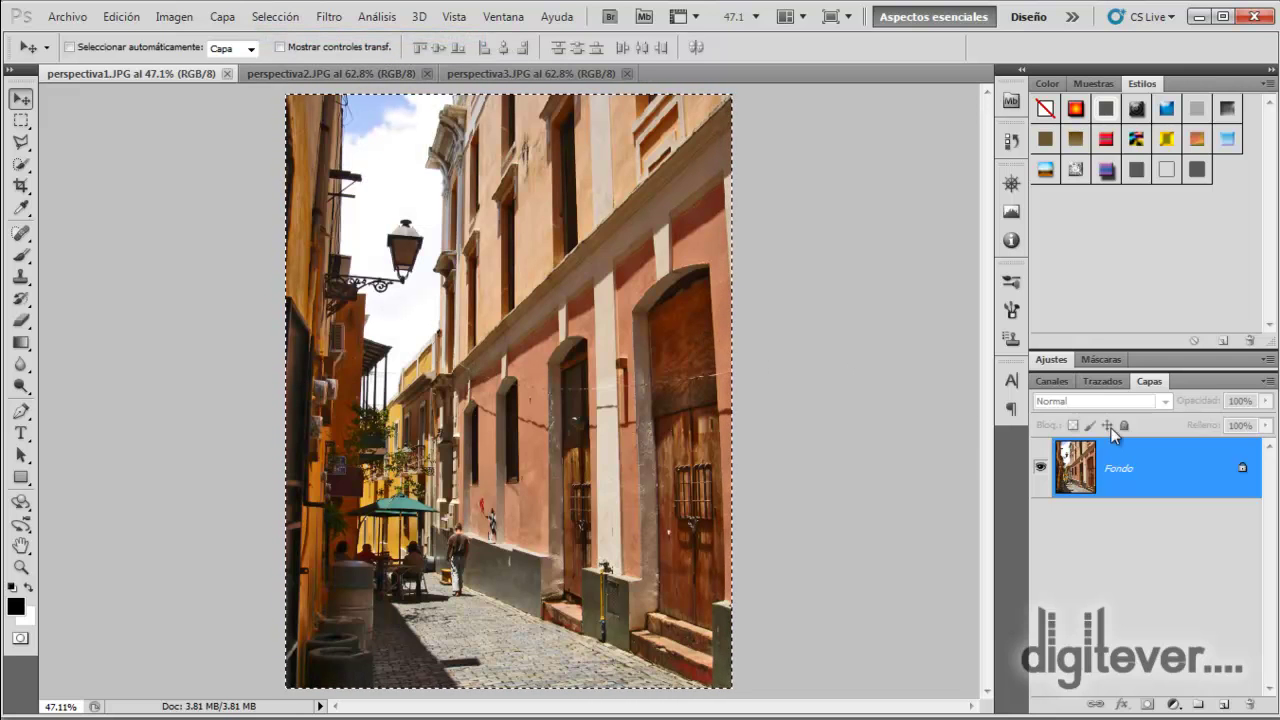
{"action": "left_click", "coordinate": [121, 18]}
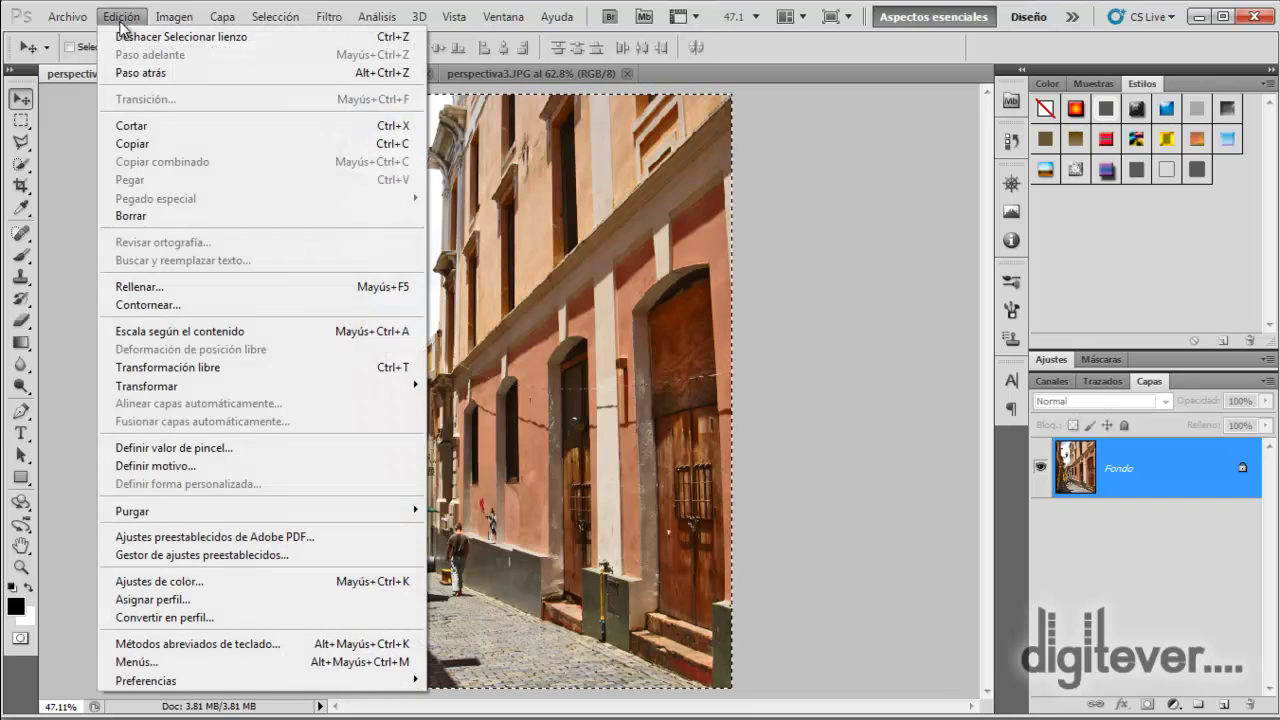
{"action": "left_click", "coordinate": [265, 375]}
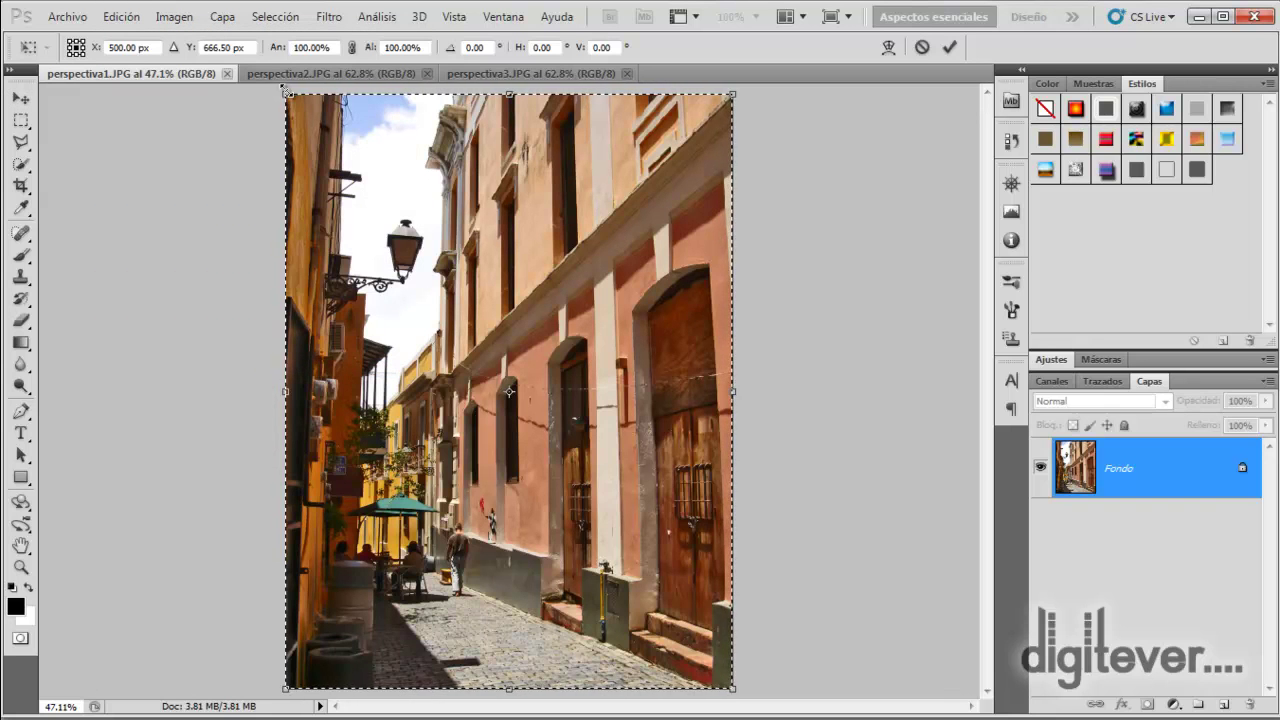
{"action": "left_click_drag", "start_coordinate": [285, 90], "coordinate": [251, 95]}
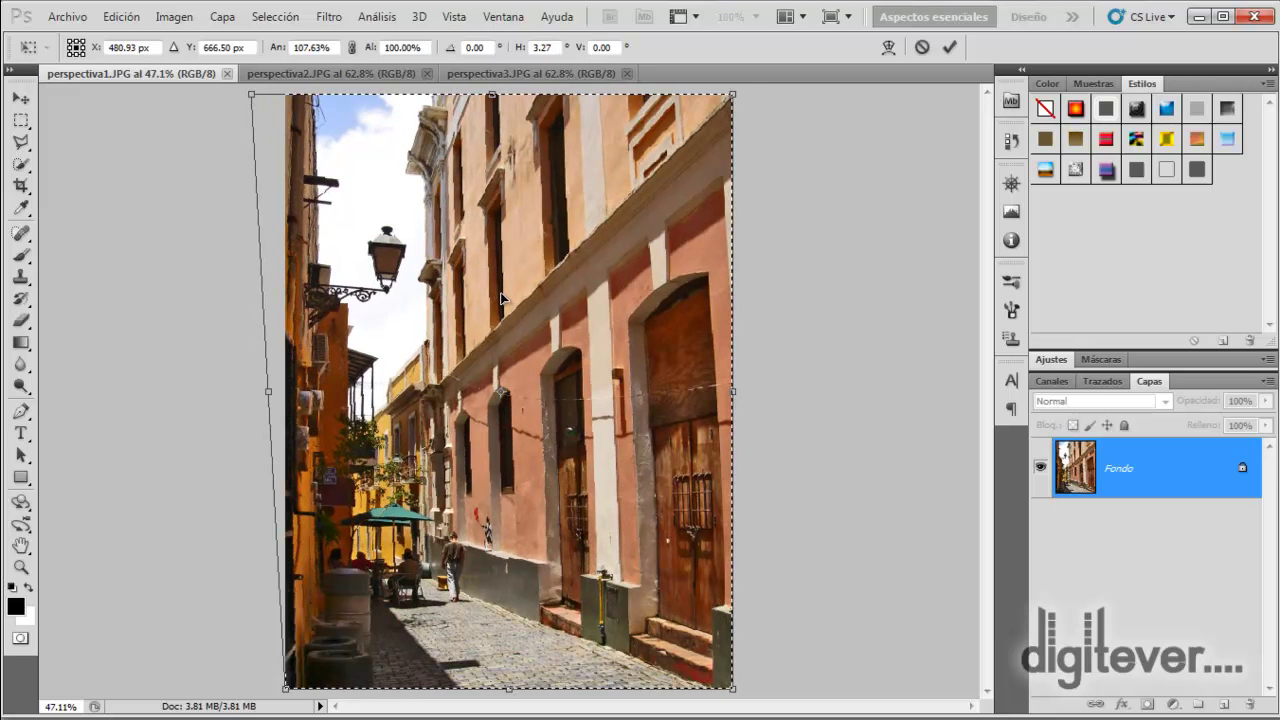
{"action": "left_click_drag", "start_coordinate": [733, 95], "coordinate": [779, 88]}
{"action": "left_click_drag", "start_coordinate": [251, 95], "coordinate": [246, 87]}
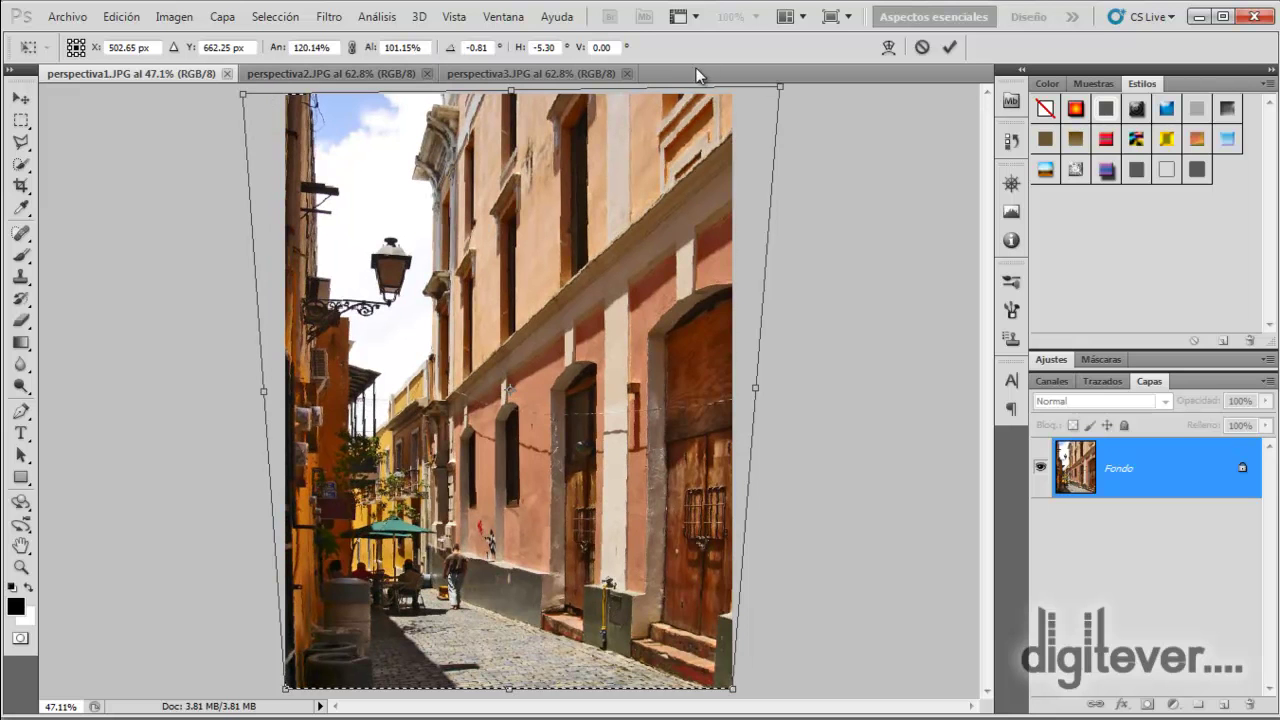
{"action": "left_click_drag", "start_coordinate": [779, 86], "coordinate": [770, 94]}
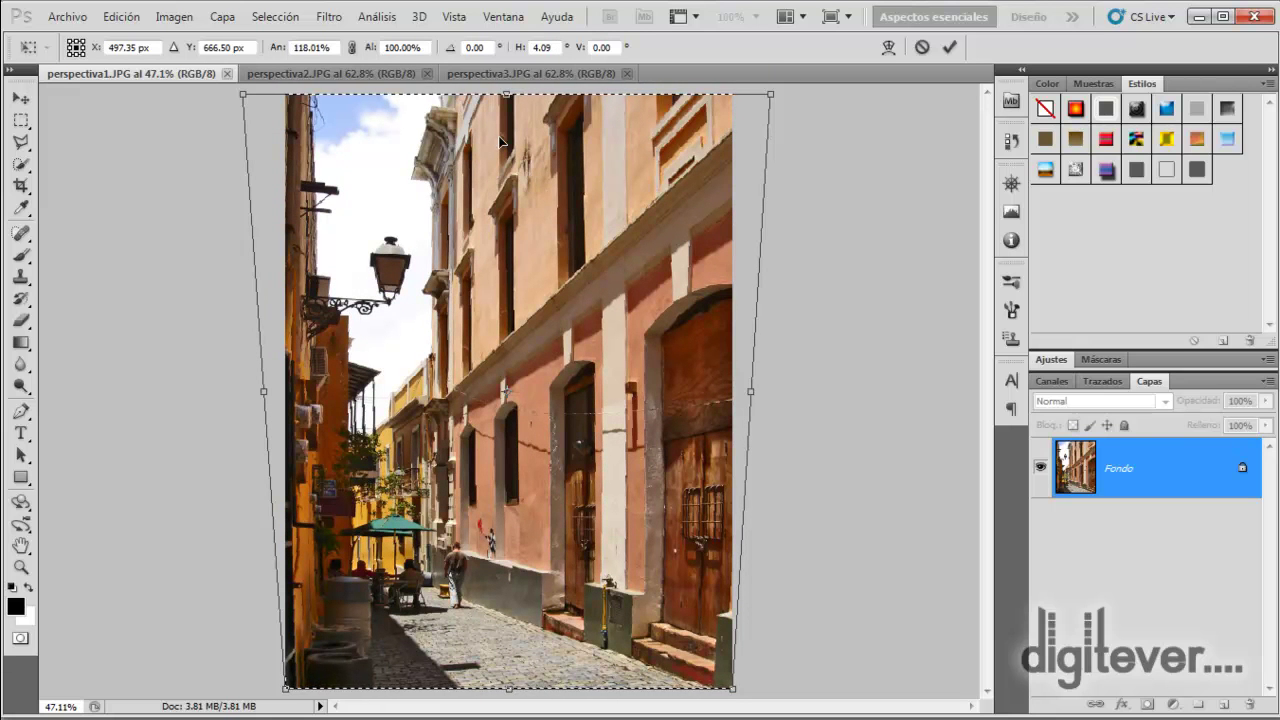
{"action": "left_click", "coordinate": [949, 47]}
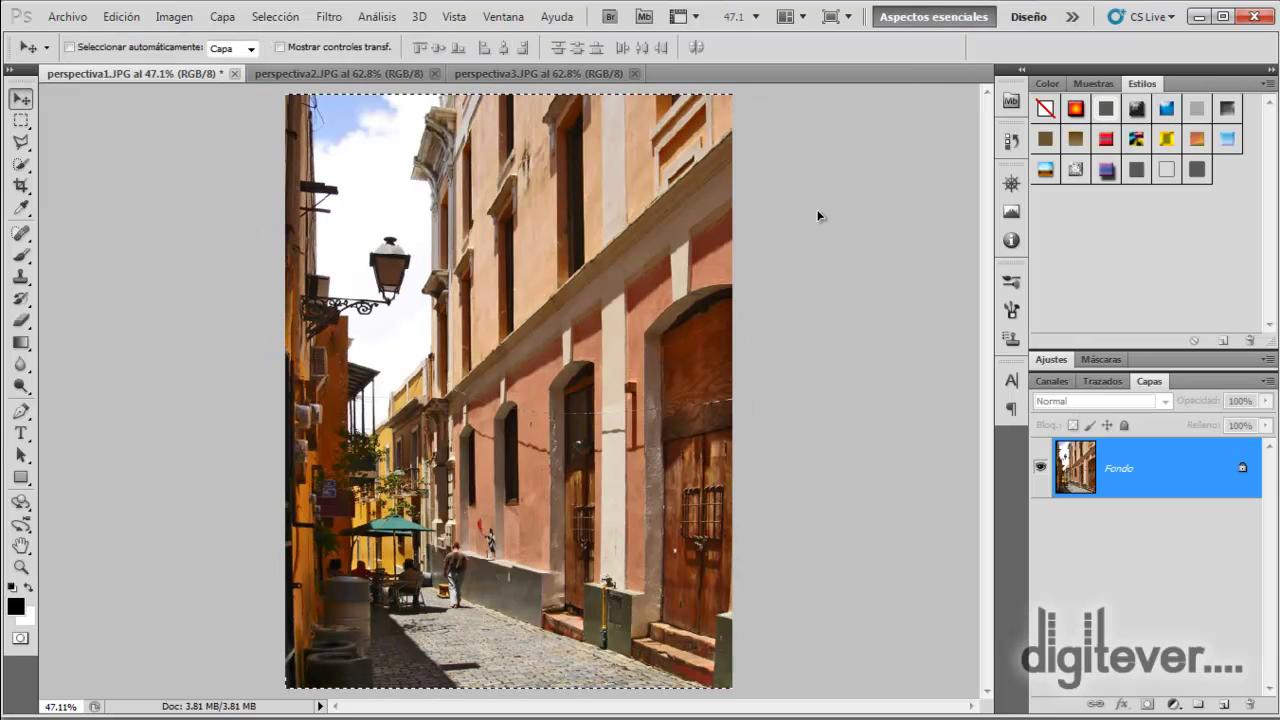
{"action": "left_click", "coordinate": [276, 17]}
{"action": "left_click", "coordinate": [290, 54]}
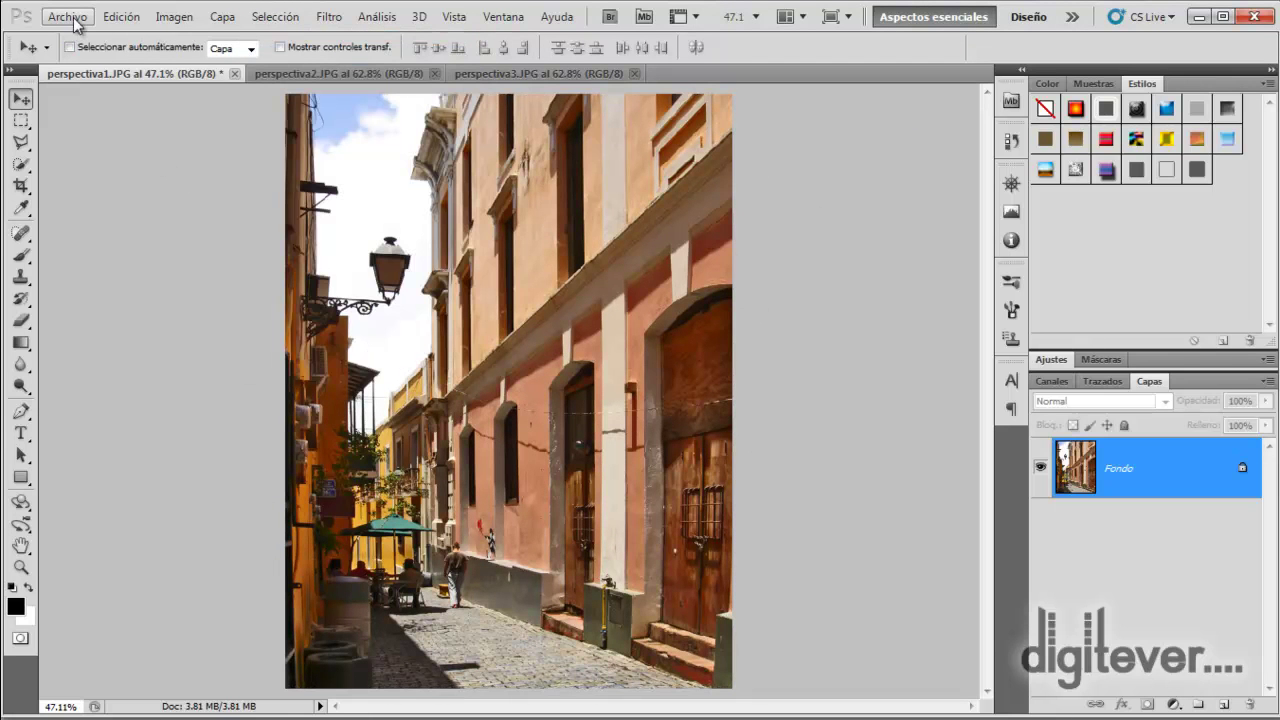
Step: Revert perspectiva1 and repeatedly undo and redo the revert to compare the original with the corrected photo
{"action": "left_click", "coordinate": [67, 17]}
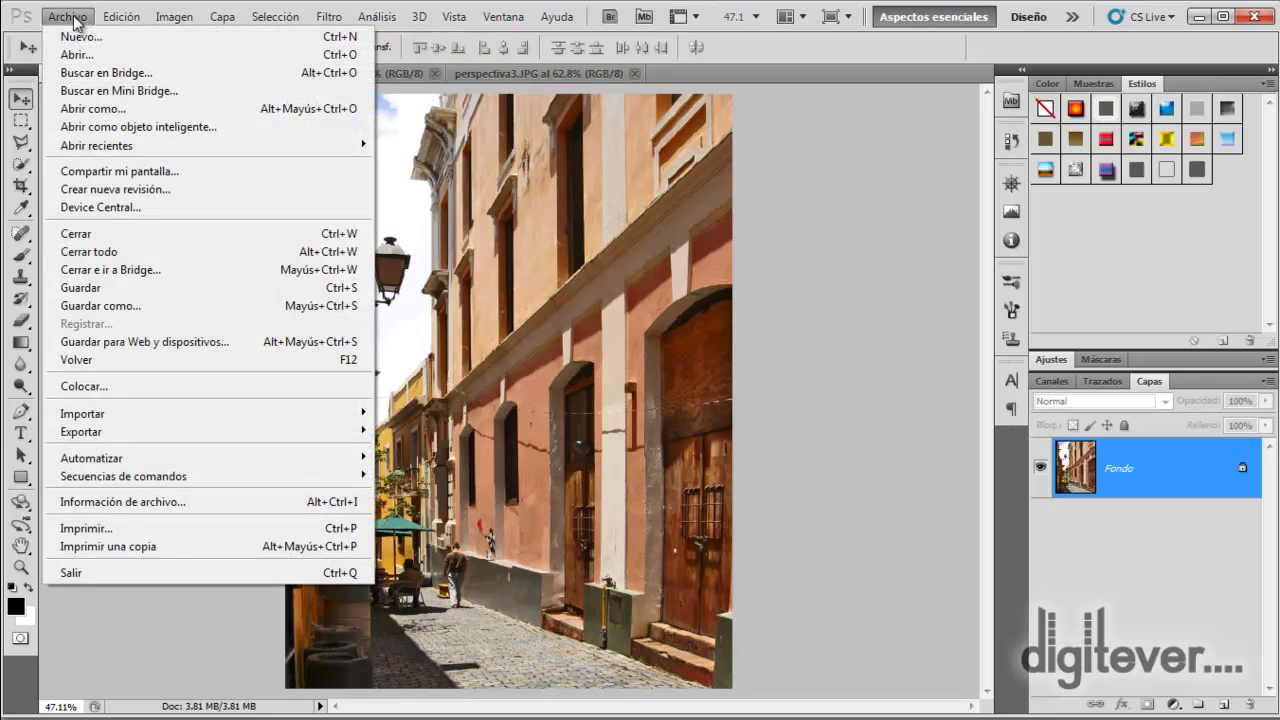
{"action": "left_click", "coordinate": [149, 362]}
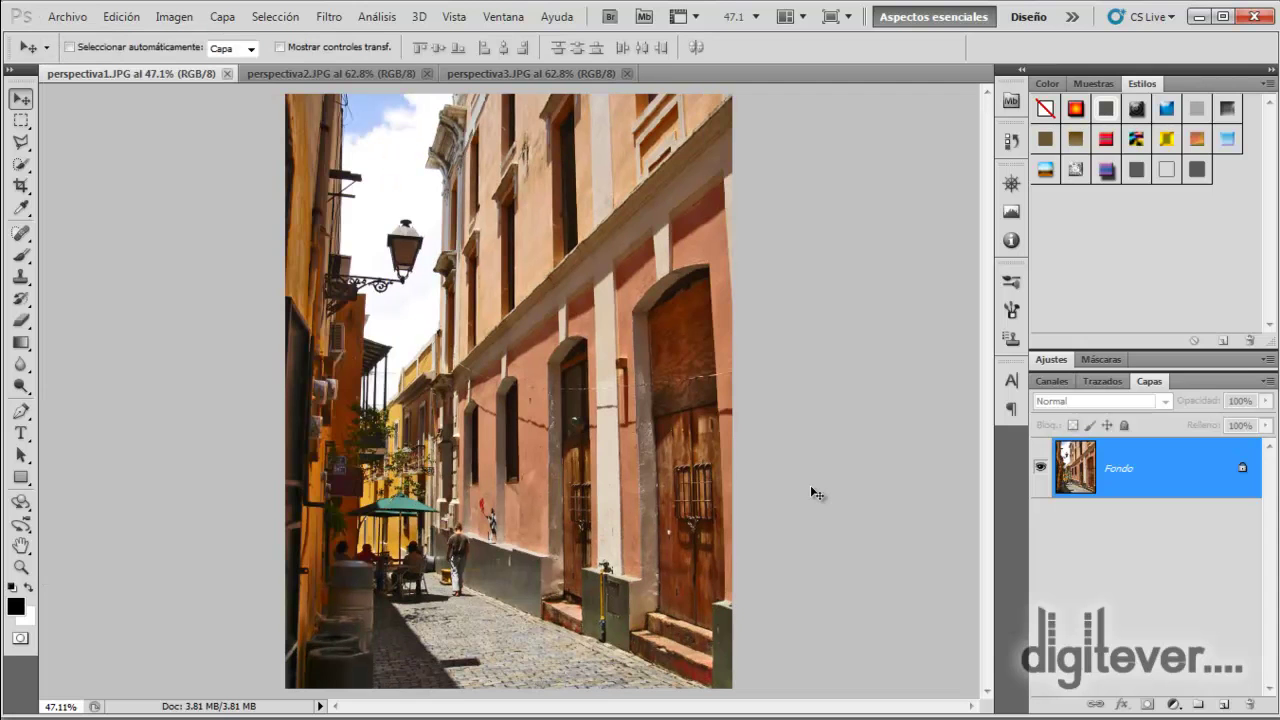
{"action": "key", "text": "ctrl+z"}
{"action": "key", "text": "ctrl+z"}
{"action": "key", "text": "ctrl+z"}
{"action": "key", "text": "ctrl+z"}
{"action": "key", "text": "ctrl+z"}
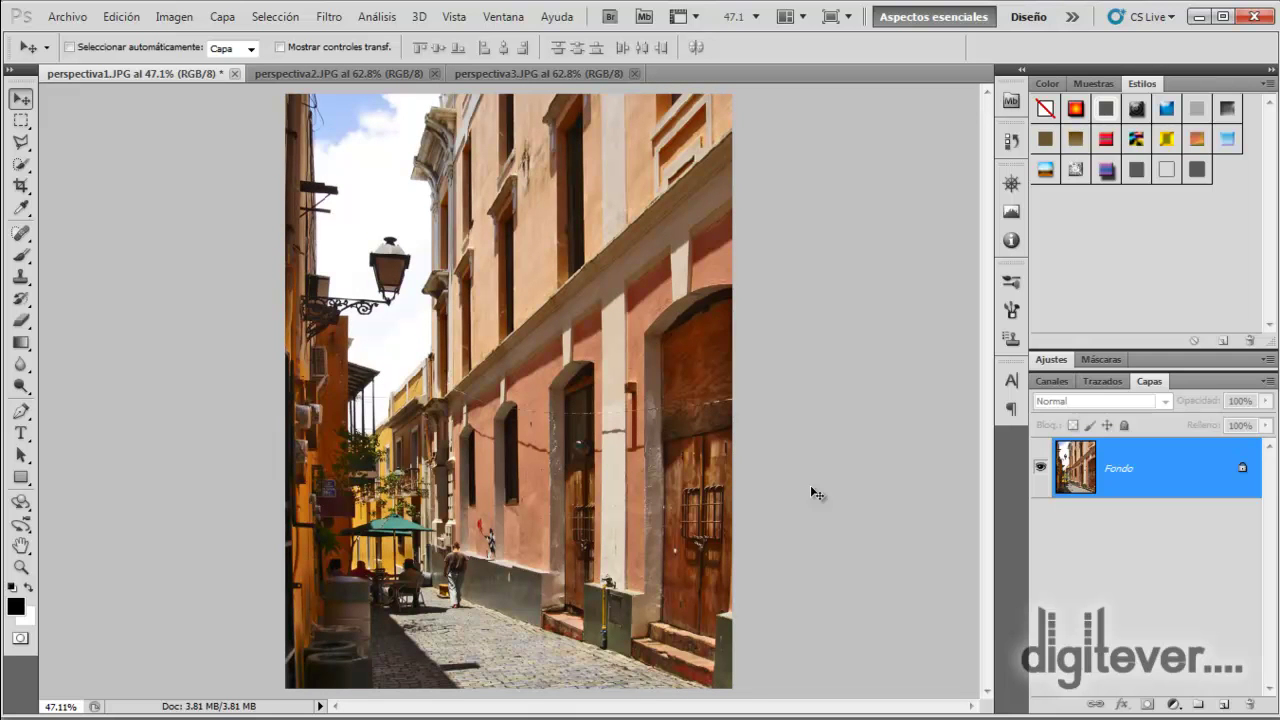
Step: Select the whole perspectiva2 image and free-transform its upper-left corner outward to about 105% width
{"action": "left_click", "coordinate": [309, 74]}
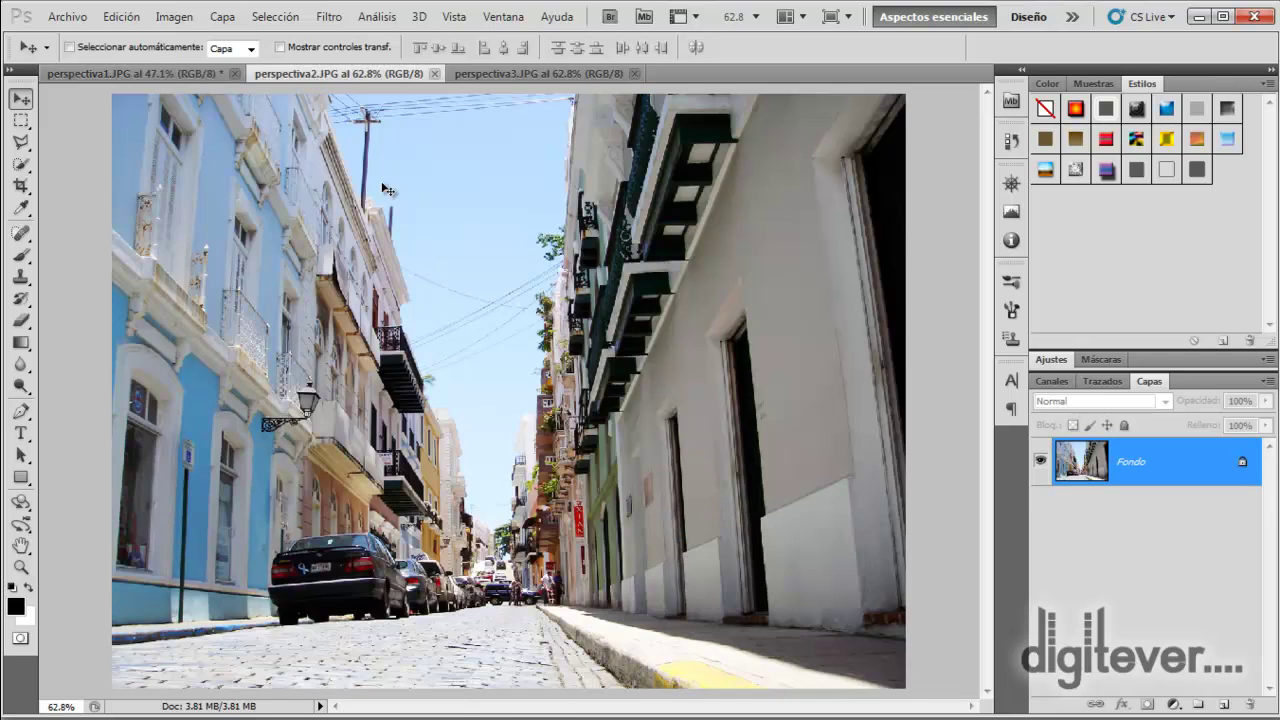
{"action": "left_click", "coordinate": [275, 16]}
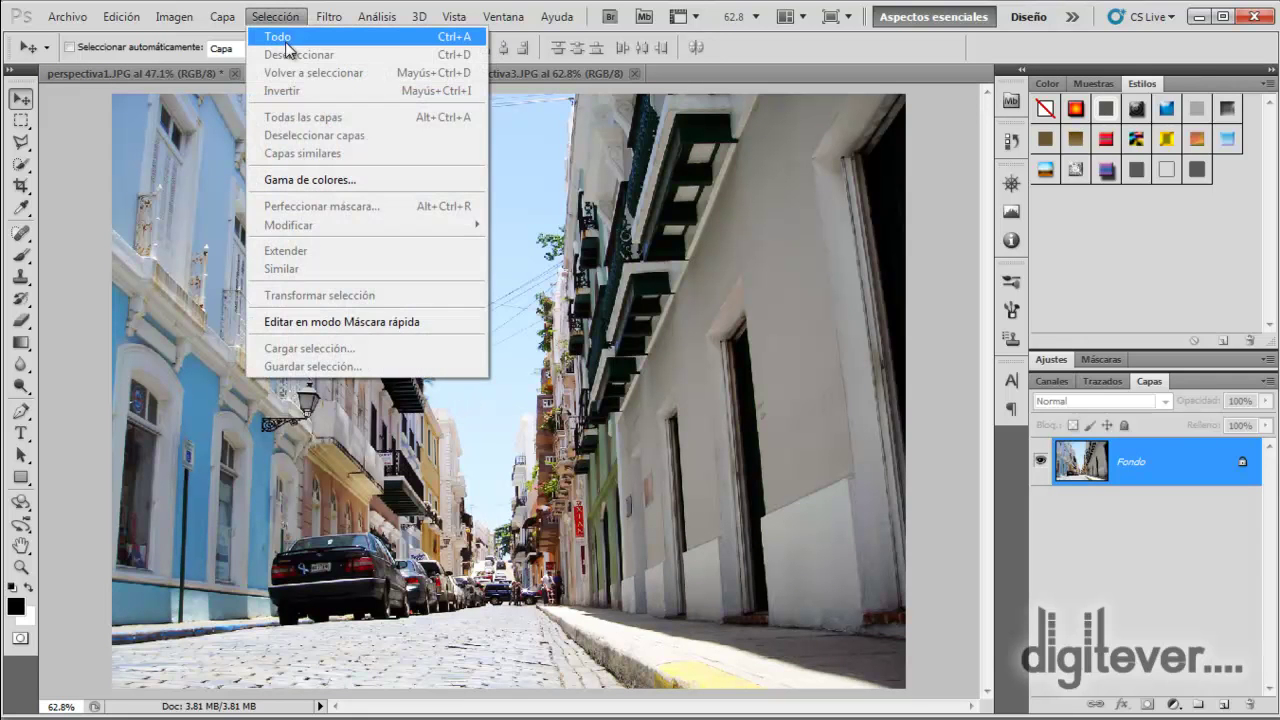
{"action": "left_click", "coordinate": [341, 40]}
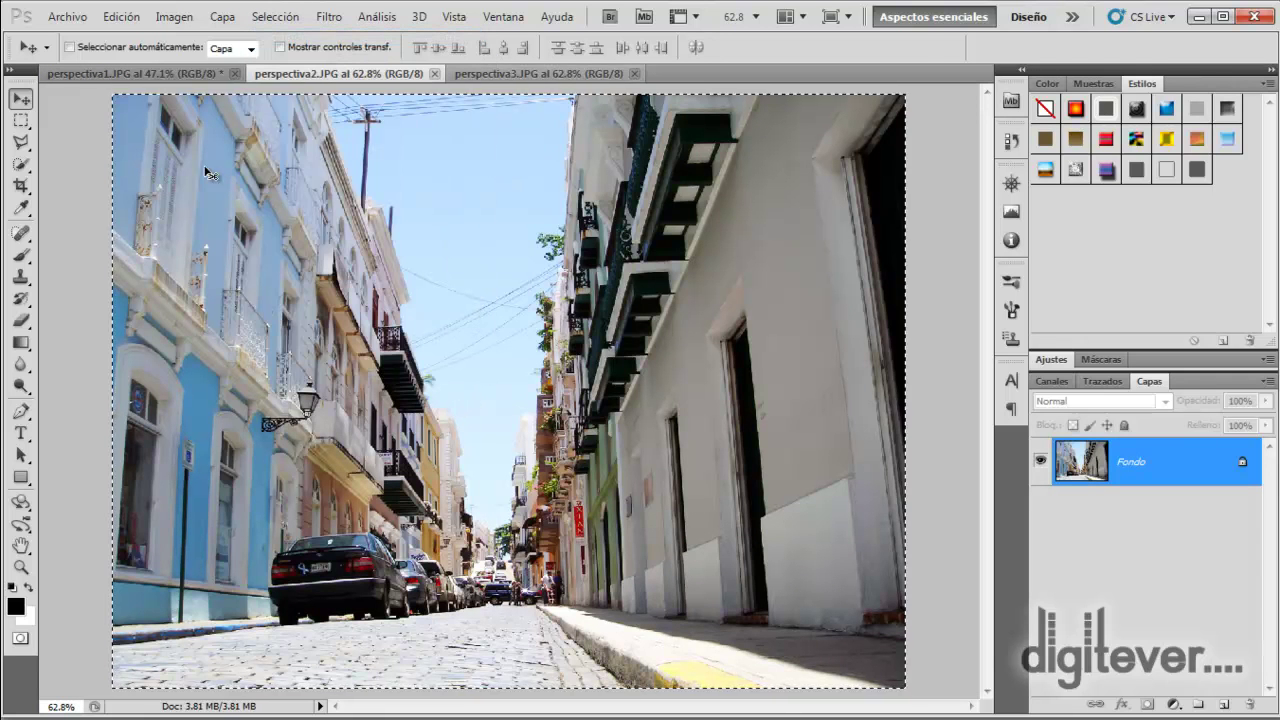
{"action": "key", "text": "ctrl+t"}
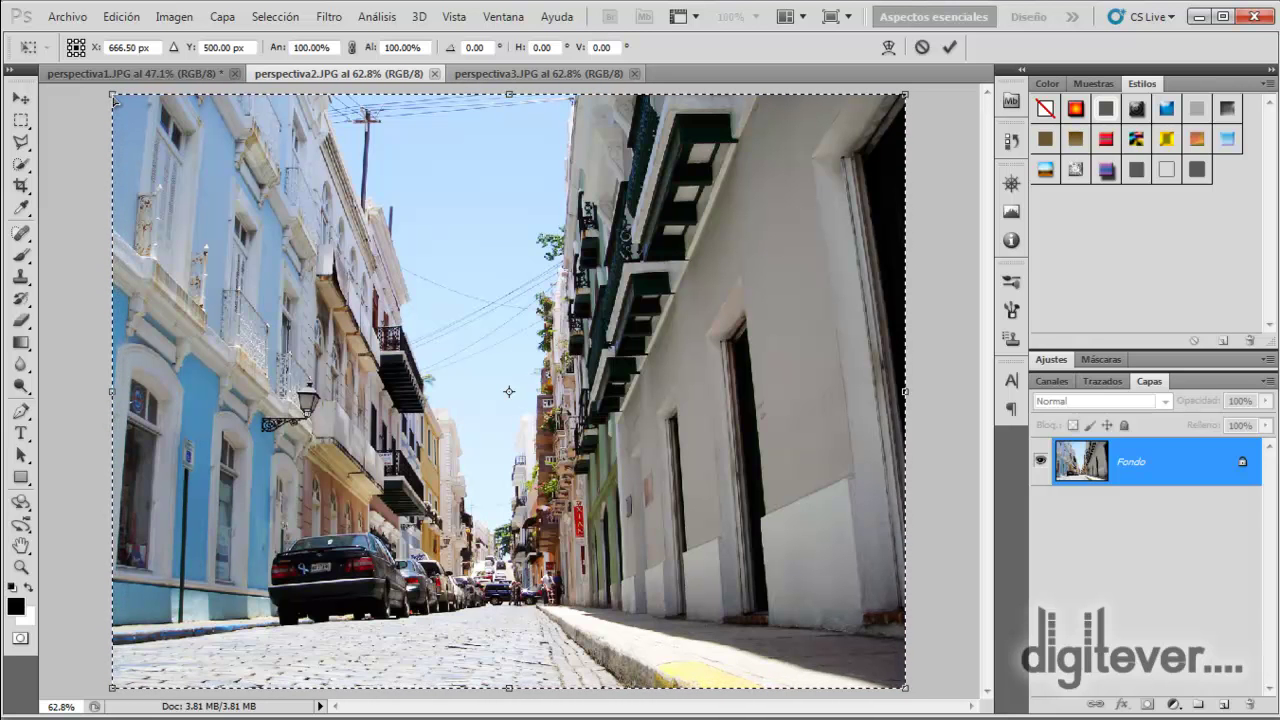
{"action": "left_click_drag", "start_coordinate": [113, 97], "coordinate": [72, 95]}
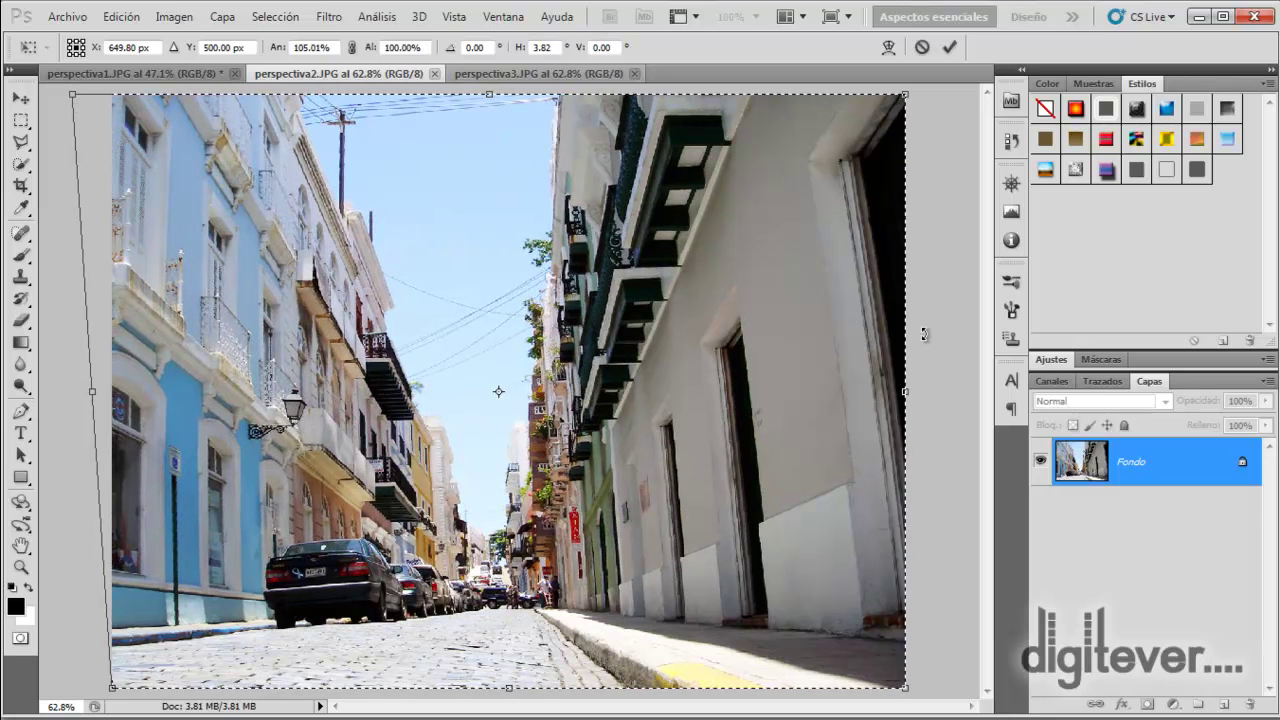
Step: Show the rulers and place vertical guides at about 8.7 and 39 on the horizontal ruler over both building facades
{"action": "left_click", "coordinate": [502, 18]}
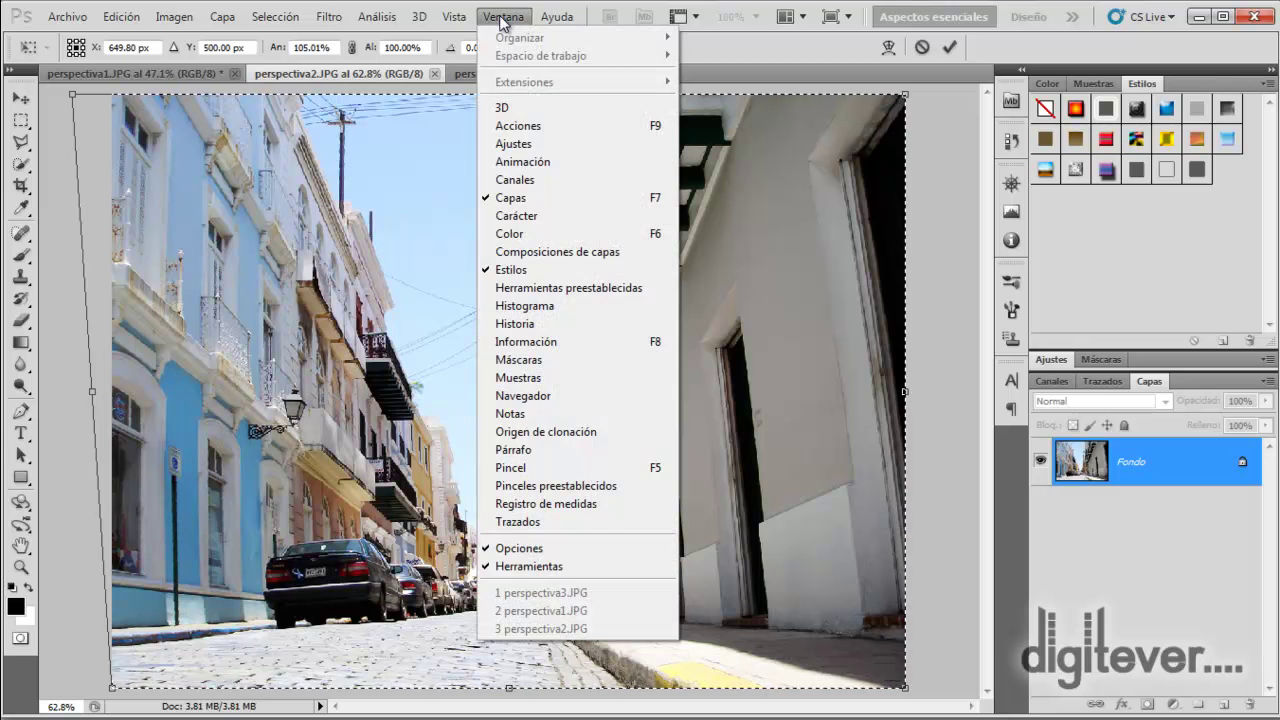
{"action": "left_click", "coordinate": [516, 326]}
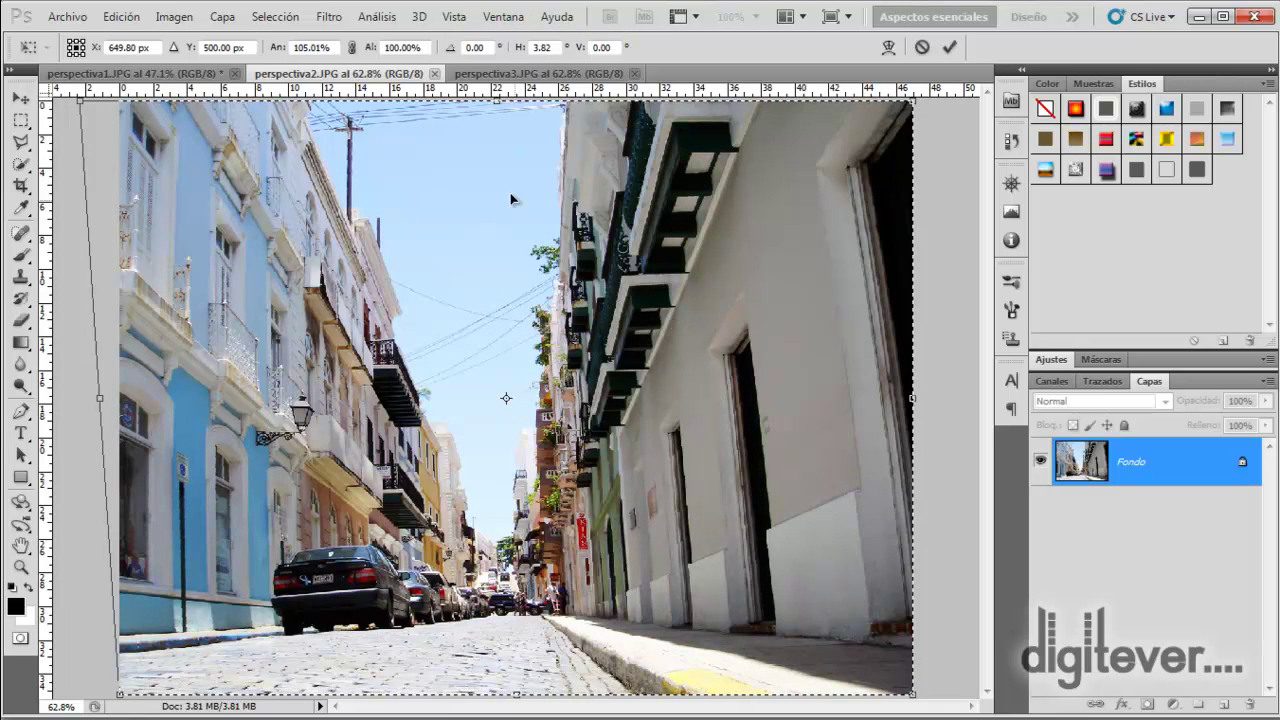
{"action": "left_click_drag", "start_coordinate": [48, 330], "coordinate": [268, 365]}
{"action": "left_click_drag", "start_coordinate": [62, 375], "coordinate": [779, 300]}
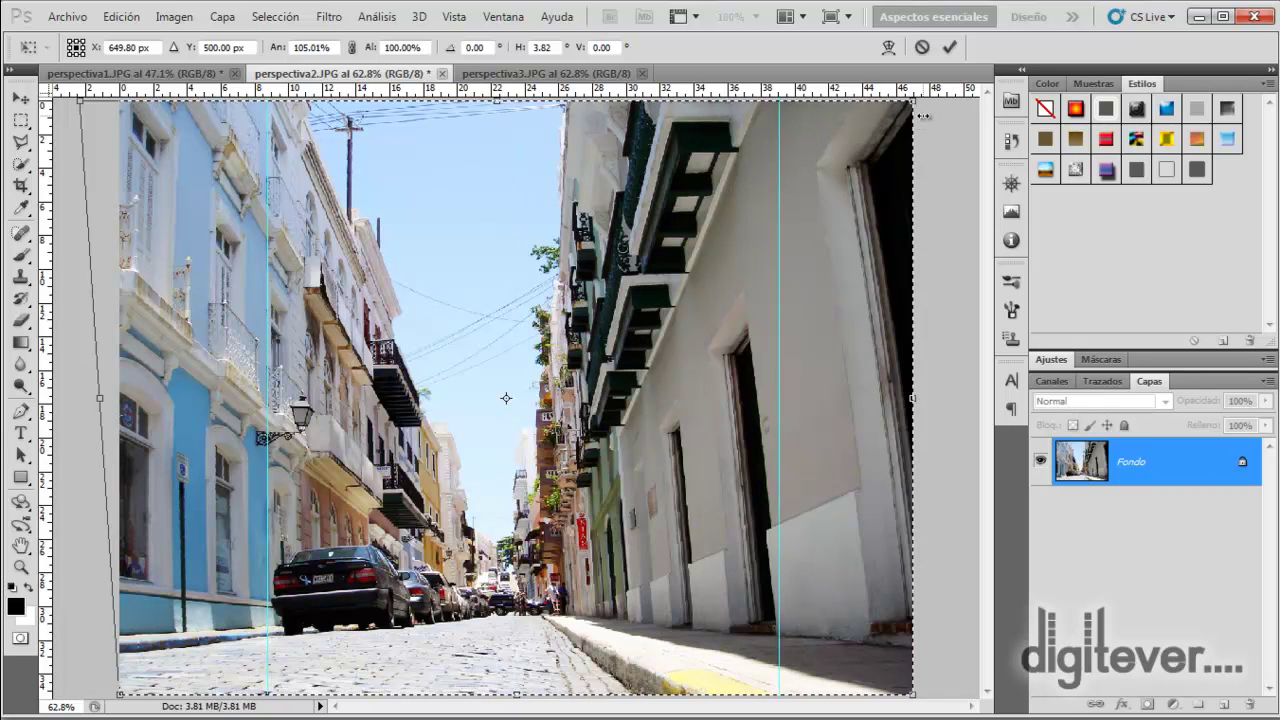
Step: Stretch perspectiva2's upper corners outward to about 117% width, raise the top edge slightly, apply the transform and deselect
{"action": "left_click_drag", "start_coordinate": [909, 102], "coordinate": [983, 104]}
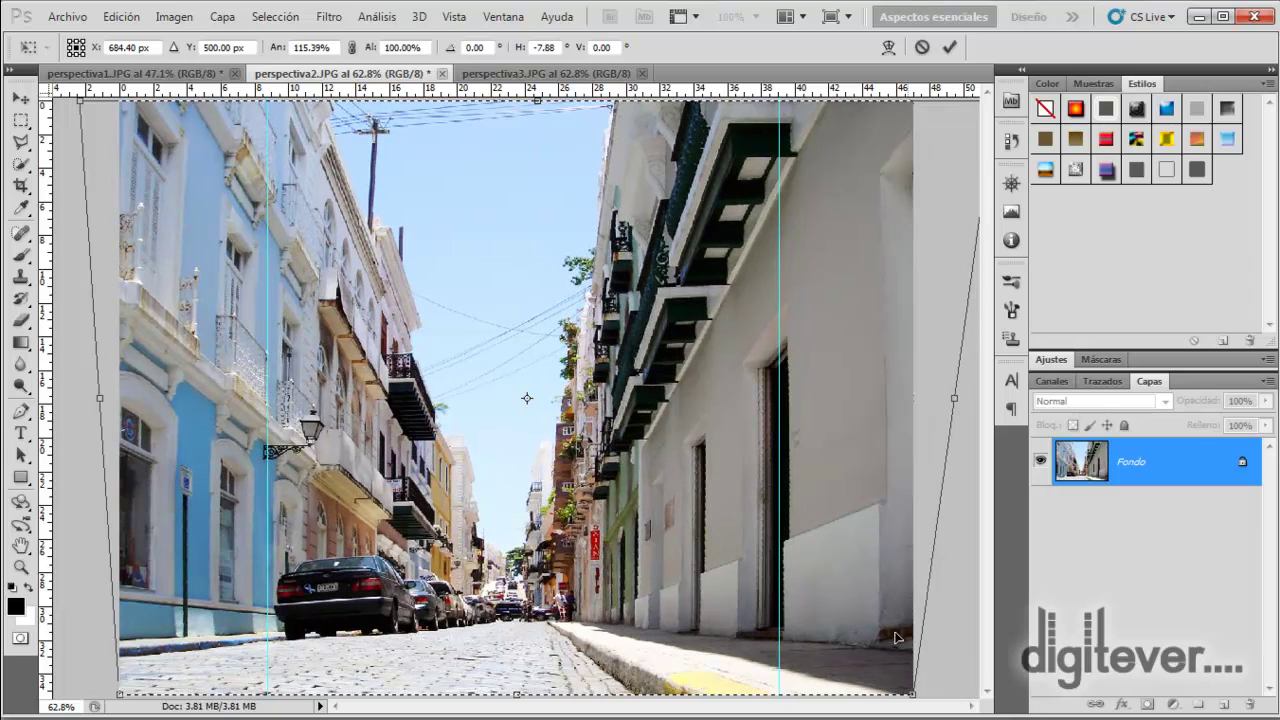
{"action": "left_click_drag", "start_coordinate": [85, 106], "coordinate": [68, 110]}
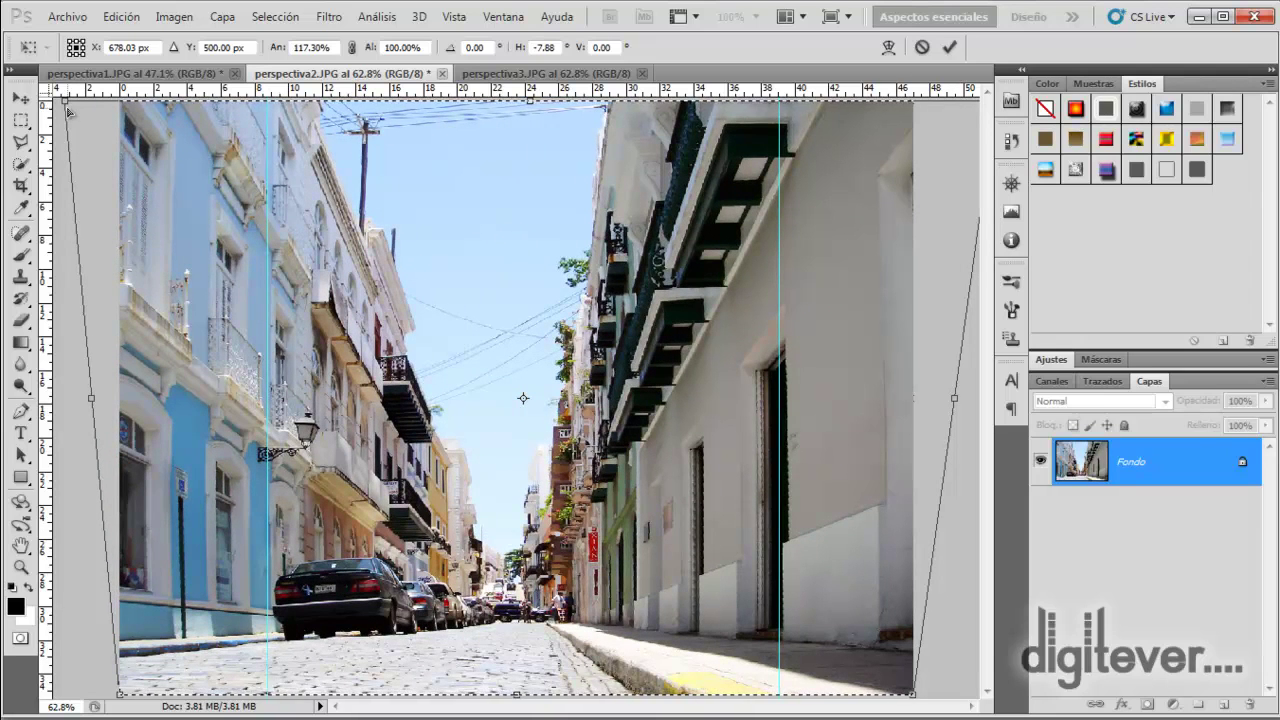
{"action": "key", "text": "ctrl+minus"}
{"action": "left_click_drag", "start_coordinate": [530, 161], "coordinate": [532, 140]}
{"action": "key", "text": "Escape"}
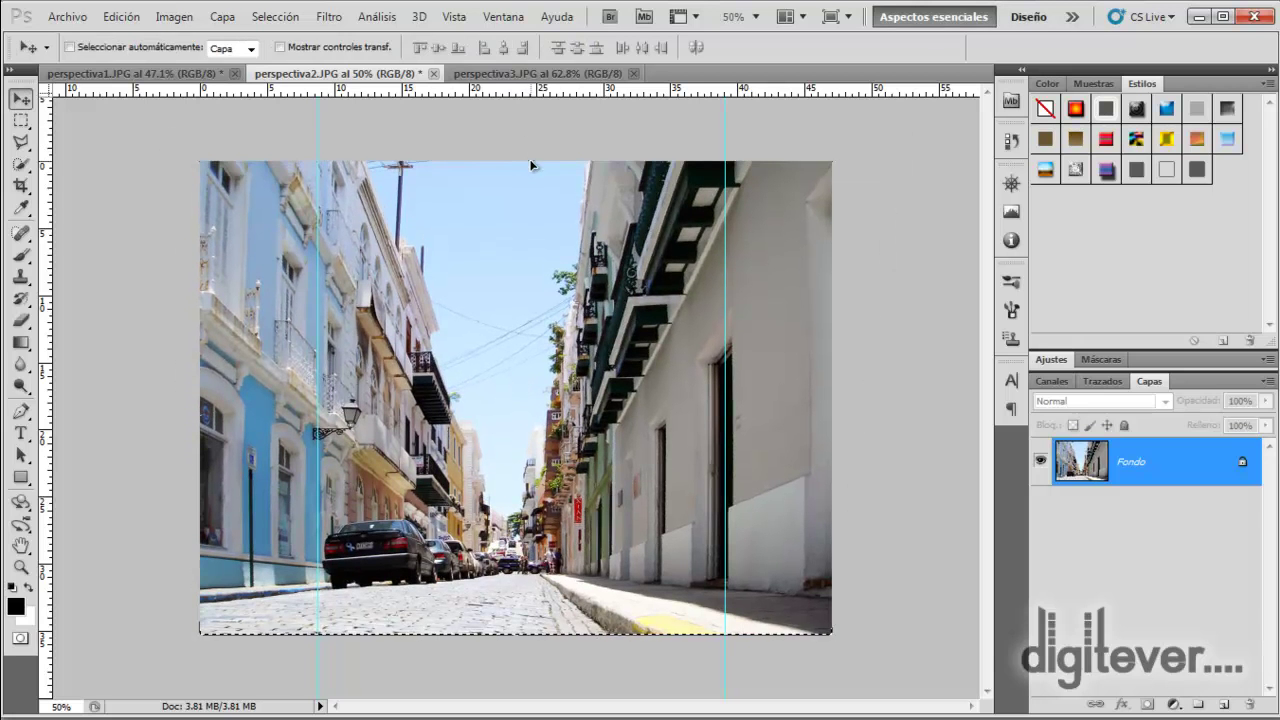
{"action": "left_click", "coordinate": [275, 16]}
{"action": "left_click", "coordinate": [298, 55]}
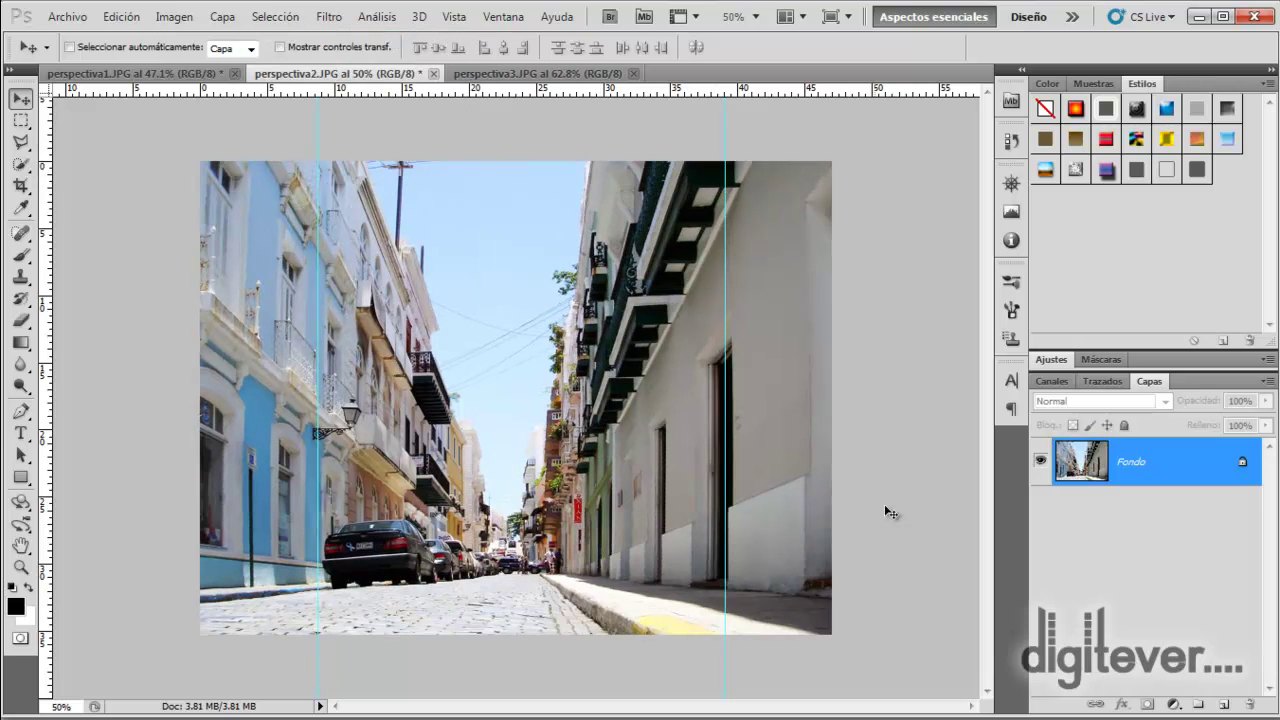
Step: Undo and redo the perspectiva2 changes to compare the photo before and after the correction
{"action": "key", "text": "ctrl+z"}
{"action": "key", "text": "ctrl+z"}
{"action": "key", "text": "ctrl+z"}
{"action": "key", "text": "ctrl+z"}
Step: Select the whole perspectiva3 image and free-transform both upper corners outward to about 112% width
{"action": "left_click", "coordinate": [537, 73]}
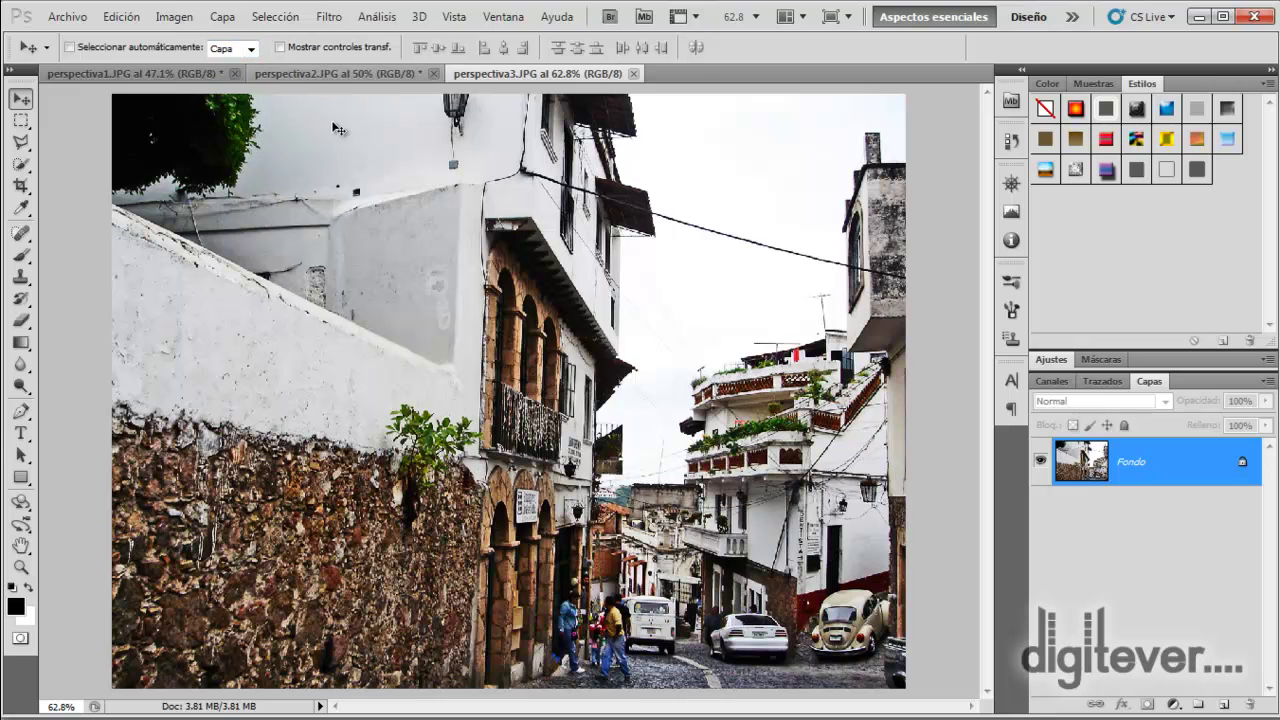
{"action": "key", "text": "ctrl+a"}
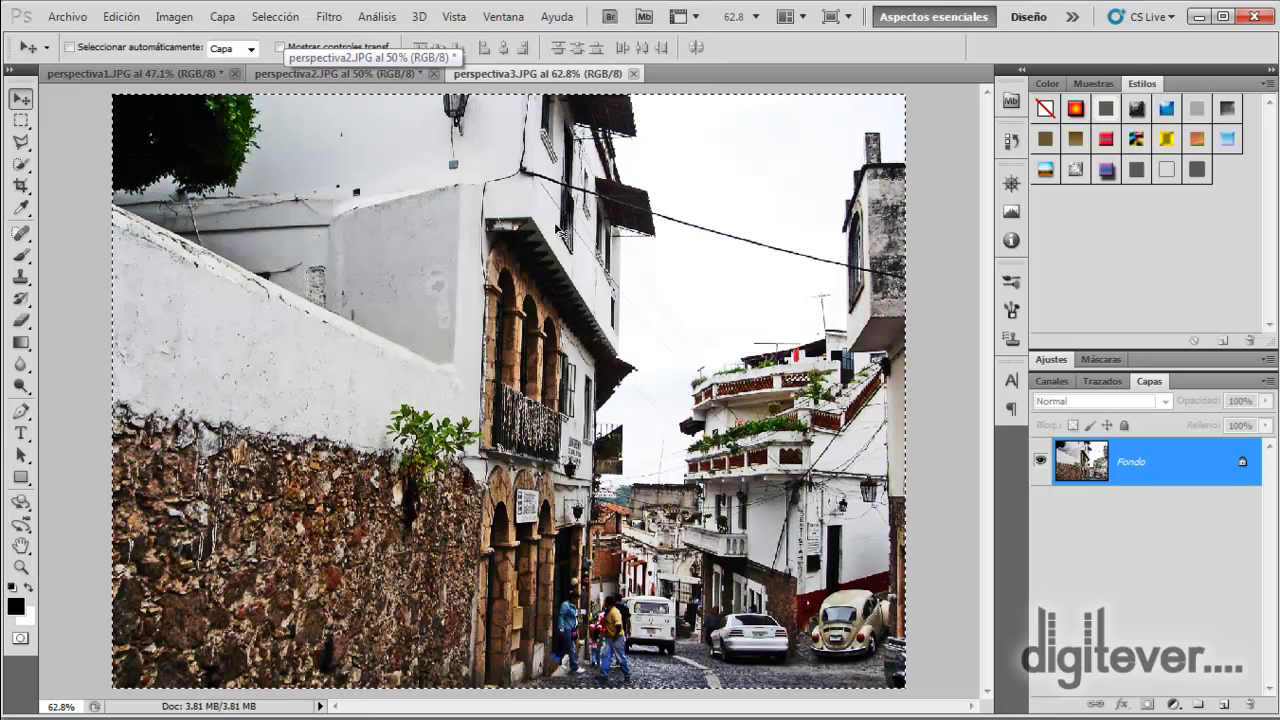
{"action": "key", "text": "ctrl+t"}
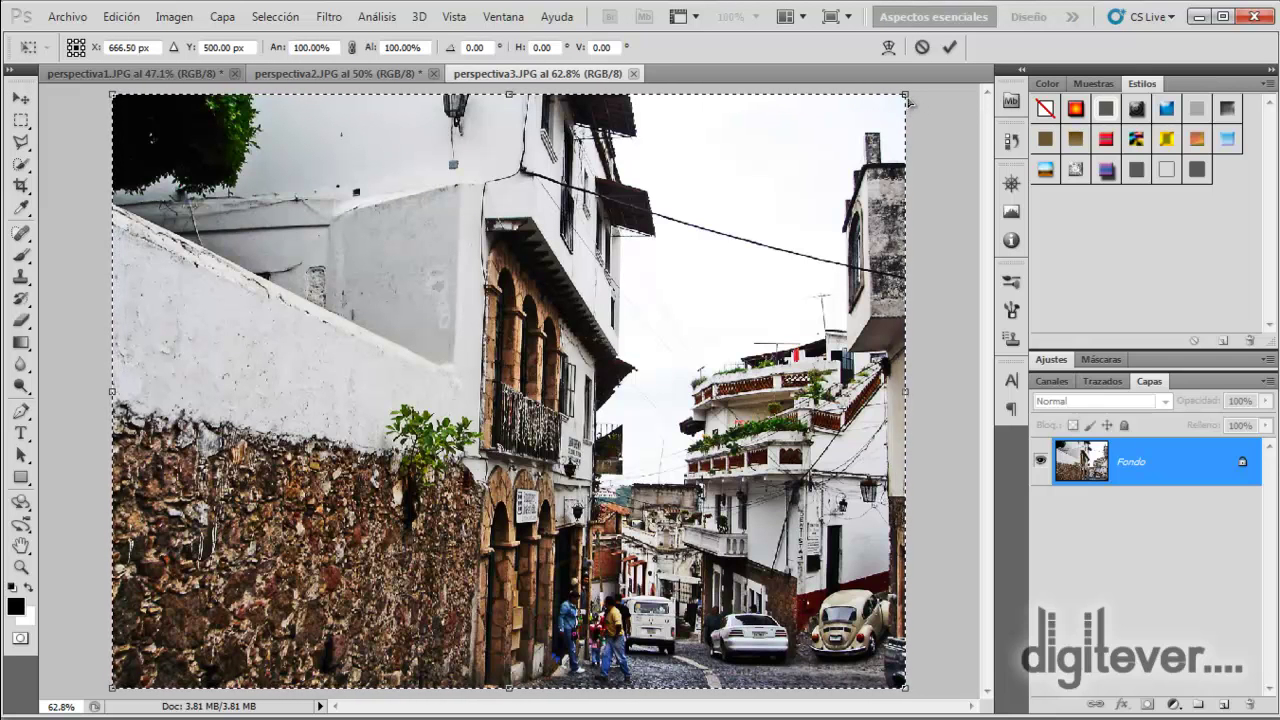
{"action": "left_click_drag", "start_coordinate": [913, 99], "coordinate": [930, 93]}
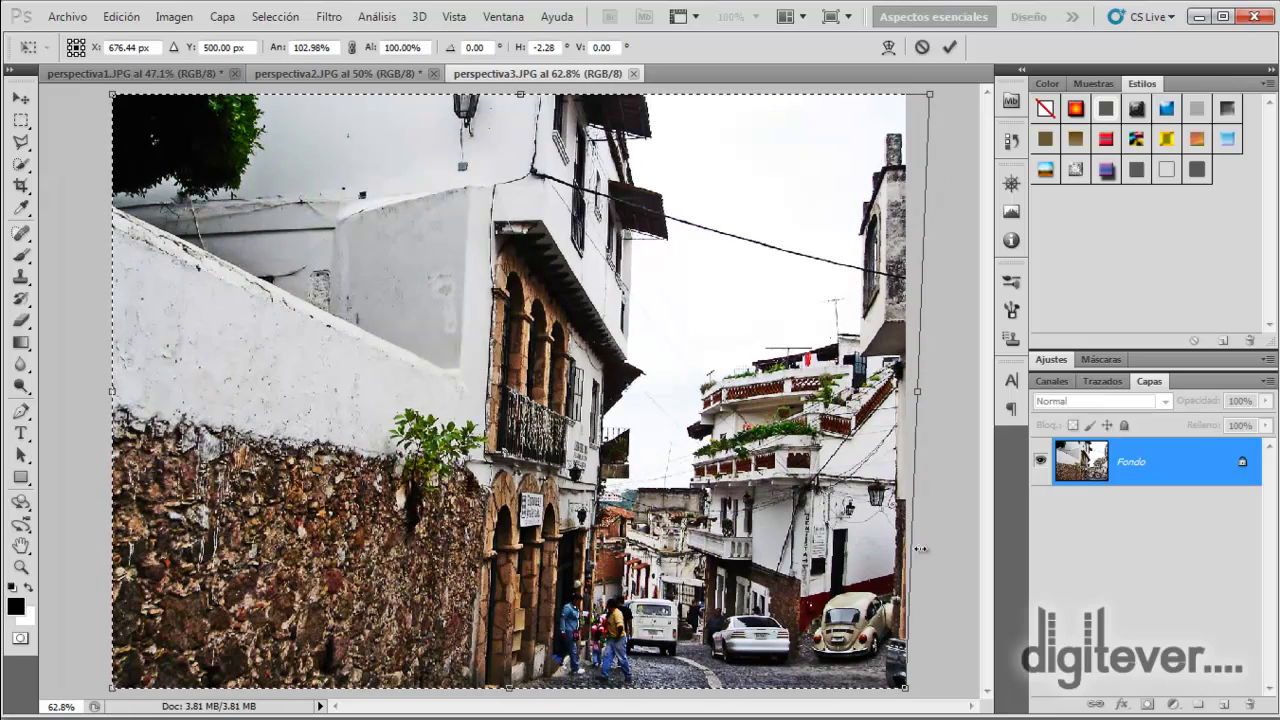
{"action": "left_click_drag", "start_coordinate": [113, 96], "coordinate": [40, 95]}
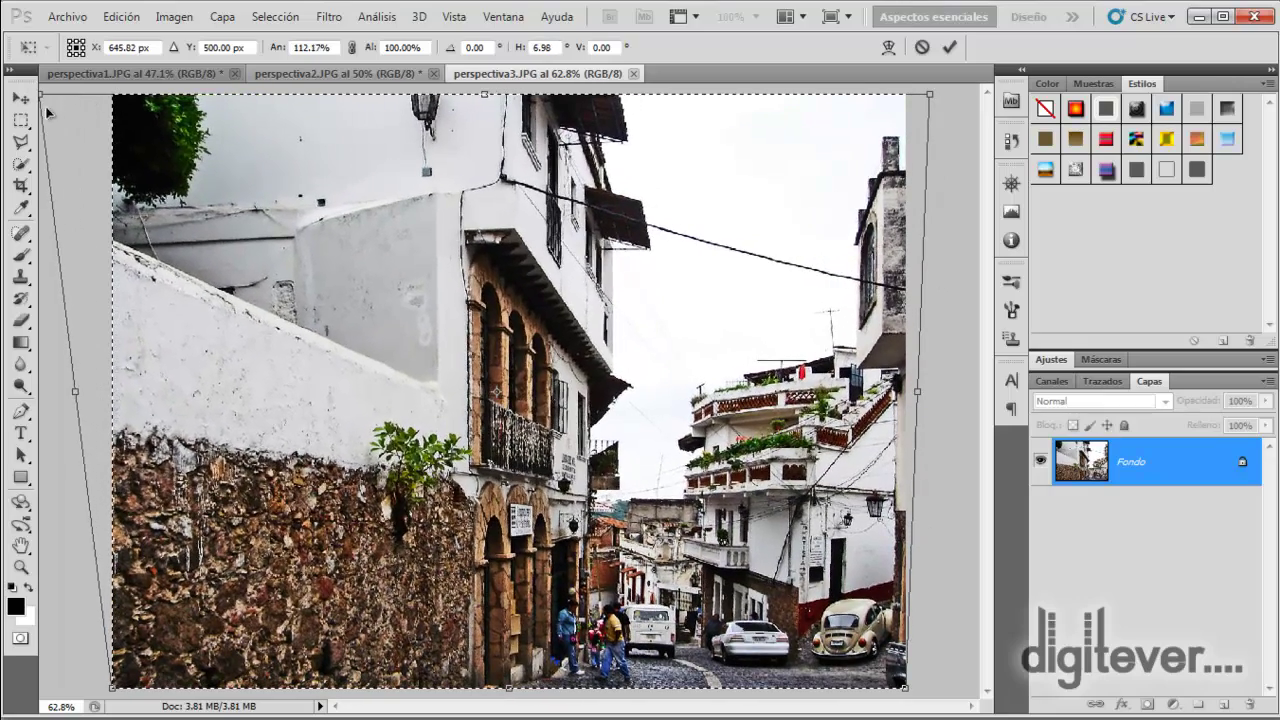
Step: Show the rulers in perspectiva3 and place a vertical guide at about 19.5 beside the arched building
{"action": "left_click", "coordinate": [452, 18]}
{"action": "left_click", "coordinate": [508, 324]}
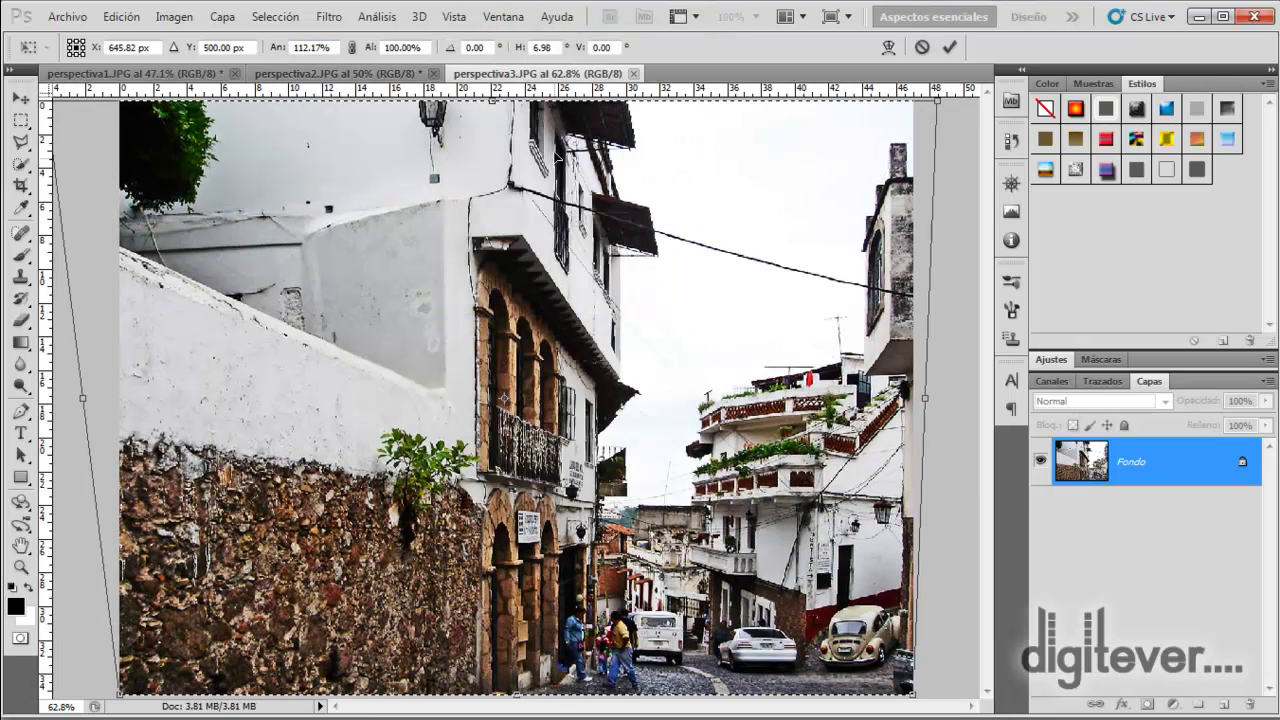
{"action": "left_click_drag", "start_coordinate": [46, 364], "coordinate": [447, 396]}
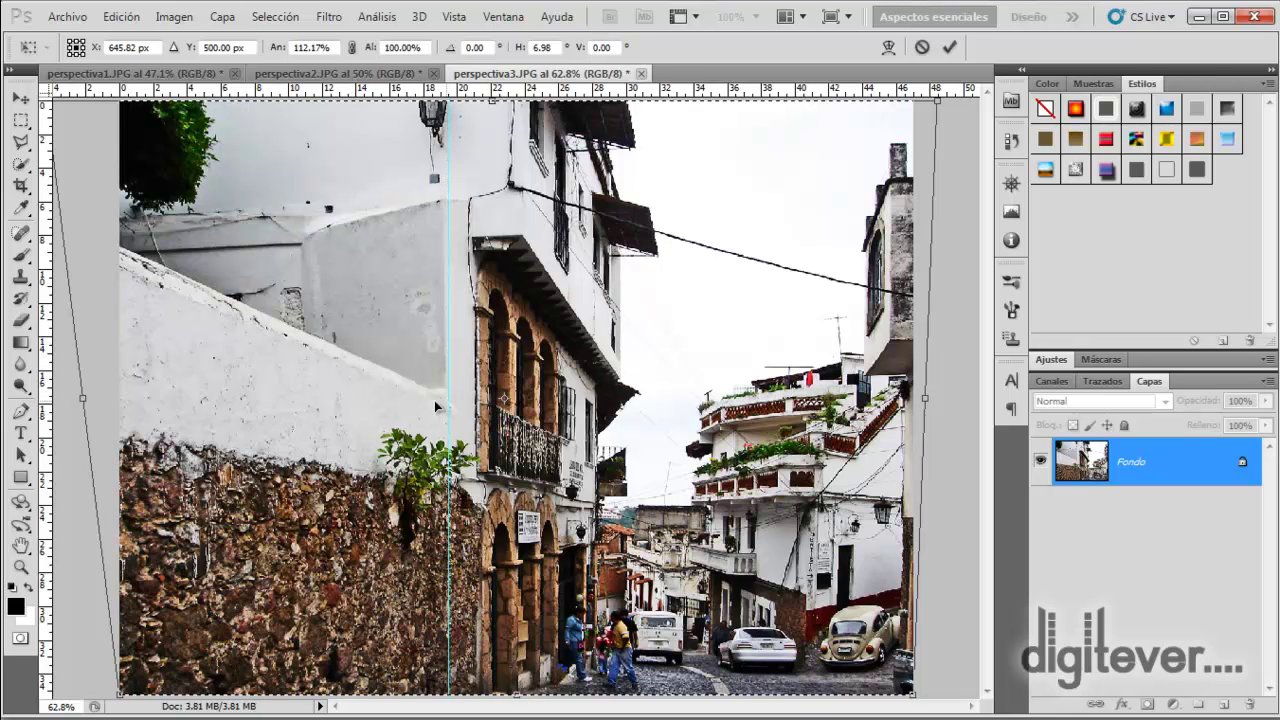
Step: Pull perspectiva3's upper-left transform corner slightly inward to align the building with the guide, and apply the transform
{"action": "key", "text": "ctrl+plus"}
{"action": "key", "text": "ctrl+minus"}
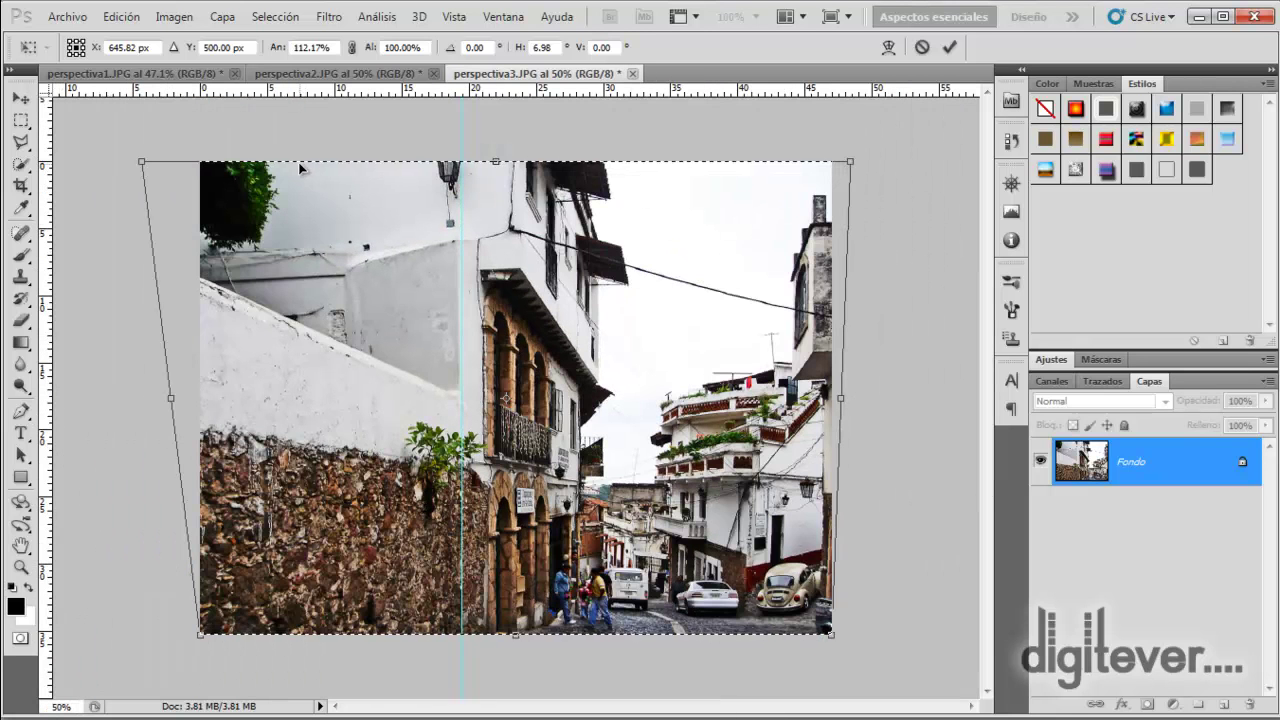
{"action": "left_click_drag", "start_coordinate": [141, 167], "coordinate": [156, 167]}
{"action": "key", "text": "Return"}
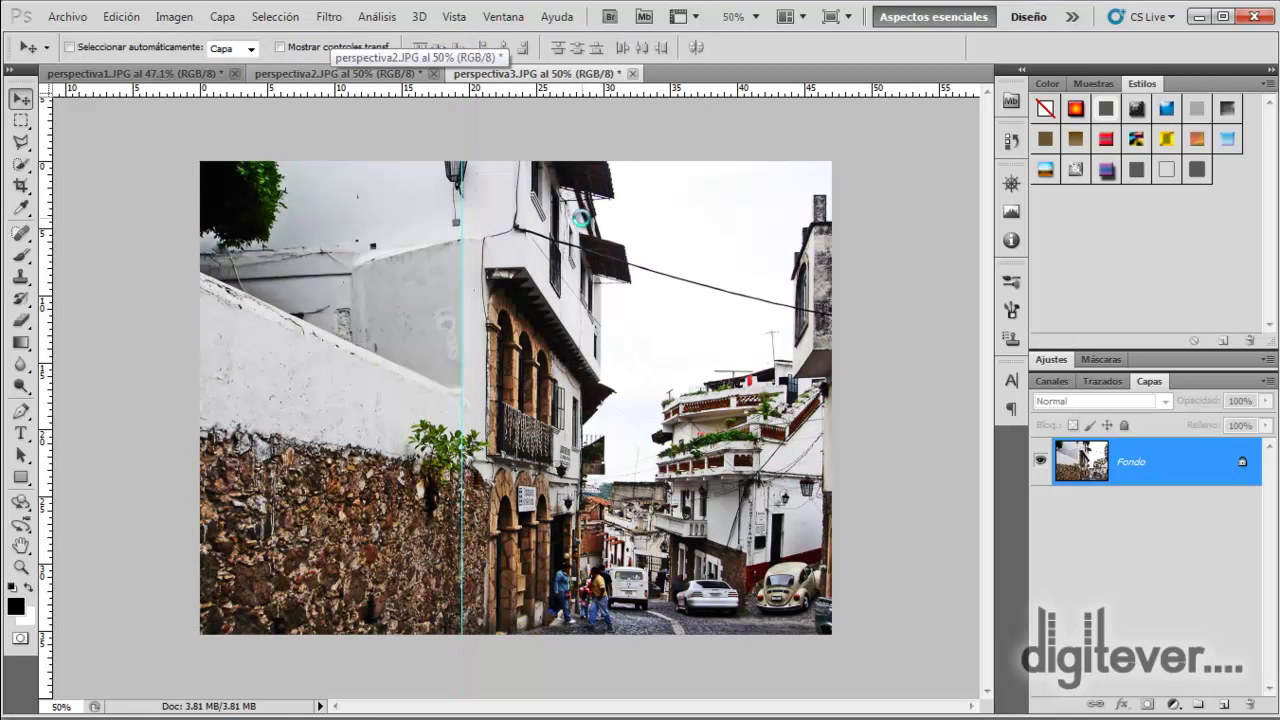
Step: Compare the corrected perspectiva3 with its reverted version, and return to the perspectiva1 photo
{"action": "key", "text": "F12"}
{"action": "key", "text": "ctrl+z"}
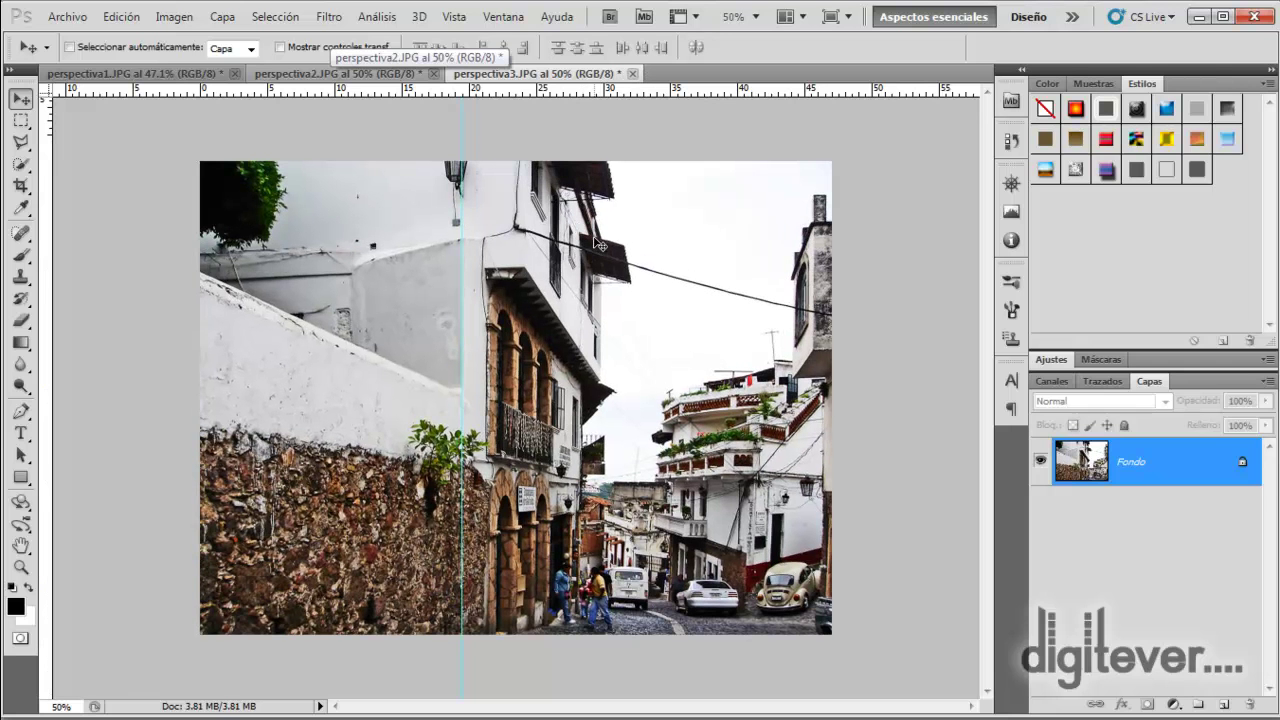
{"action": "key", "text": "ctrl+z"}
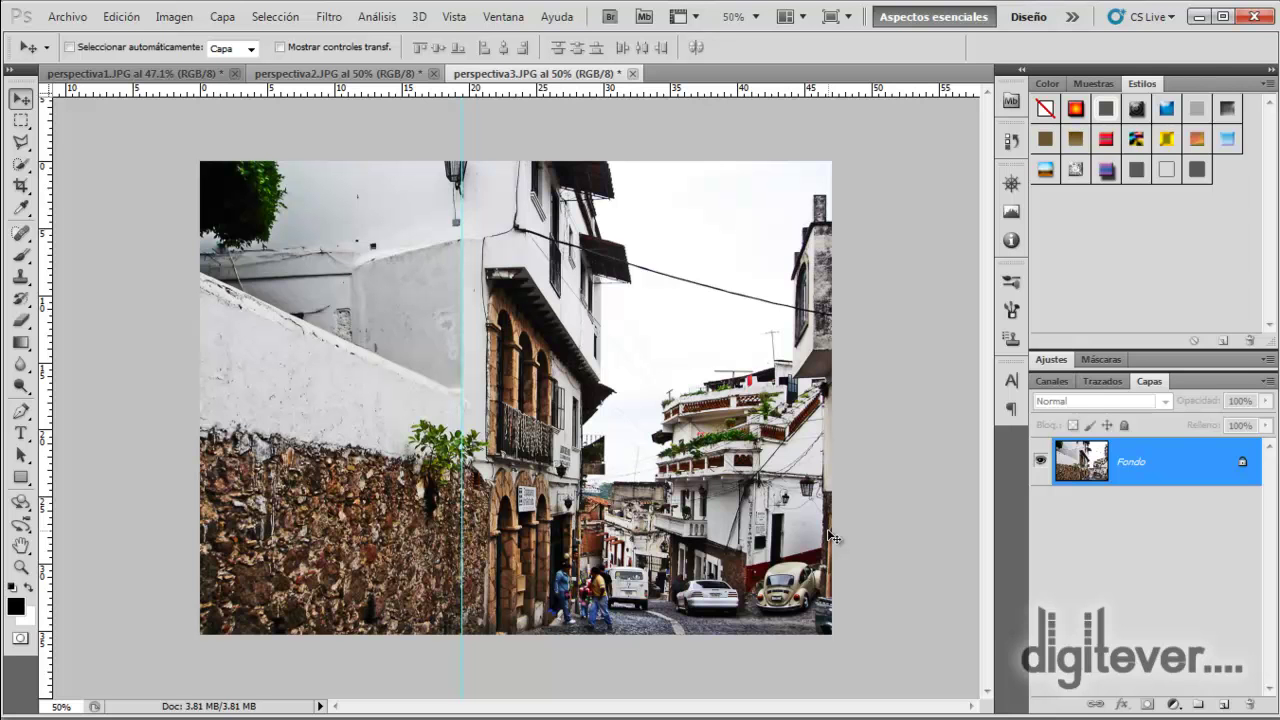
{"action": "left_click", "coordinate": [160, 74]}
{"action": "left_click", "coordinate": [160, 74]}
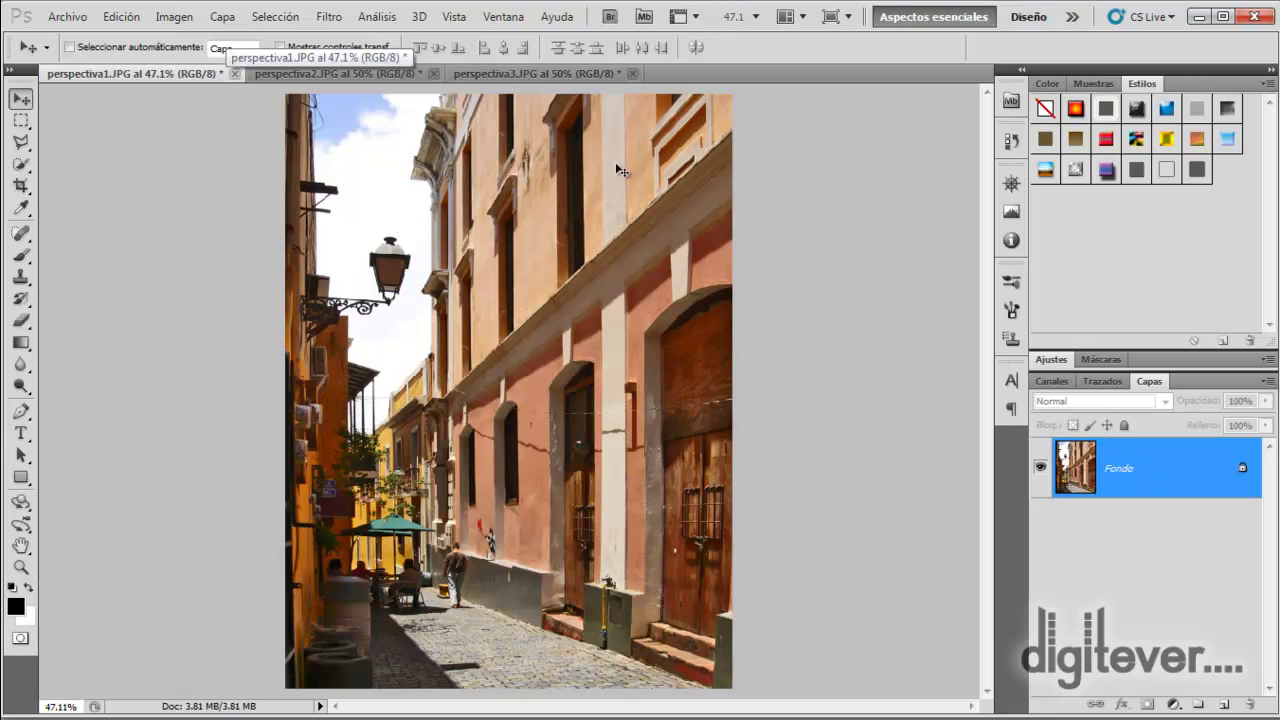